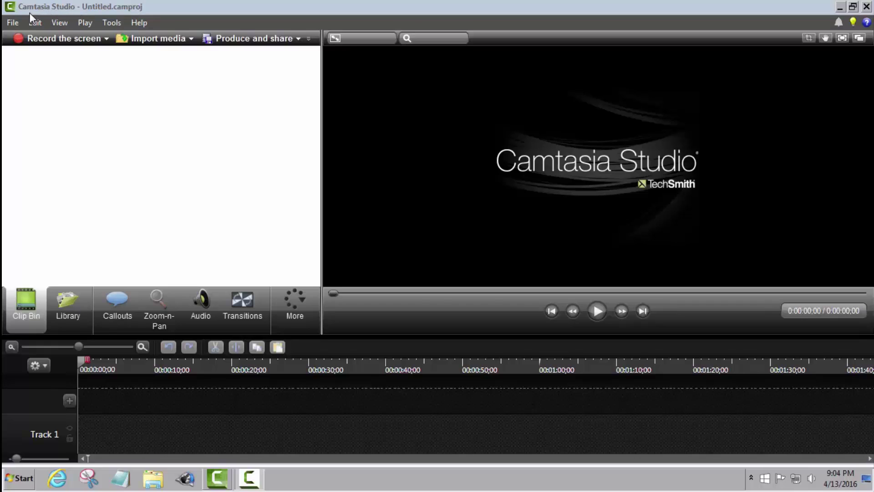
- Import Green screen image 1.png from the Pictures > GreenScreen folder into the Clip Bin
click(165, 41)
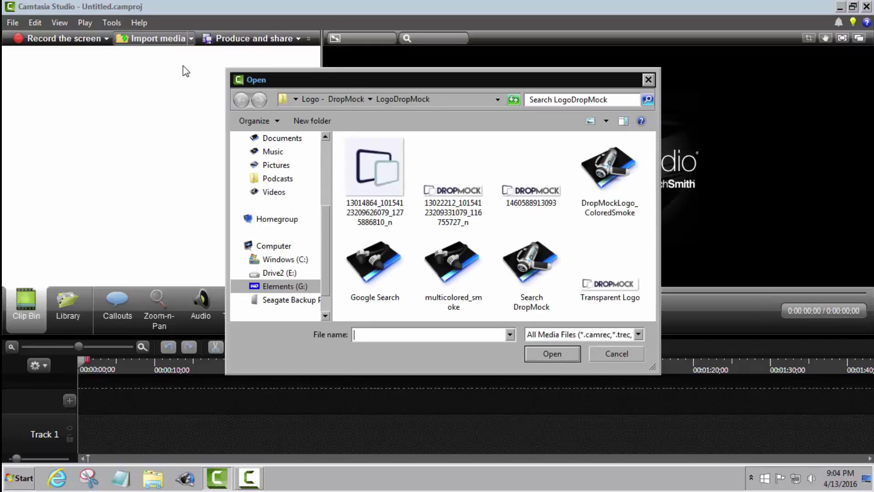
click(273, 168)
click(273, 168)
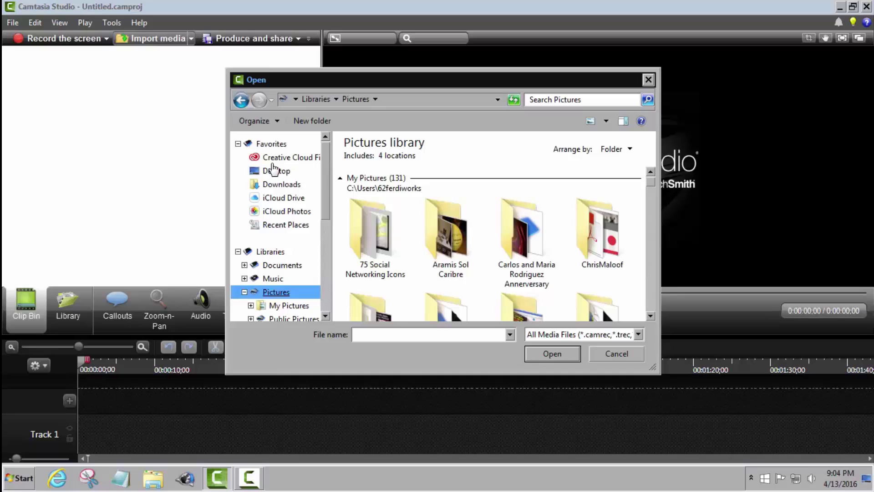
drag(649, 180, 649, 191)
click(456, 193)
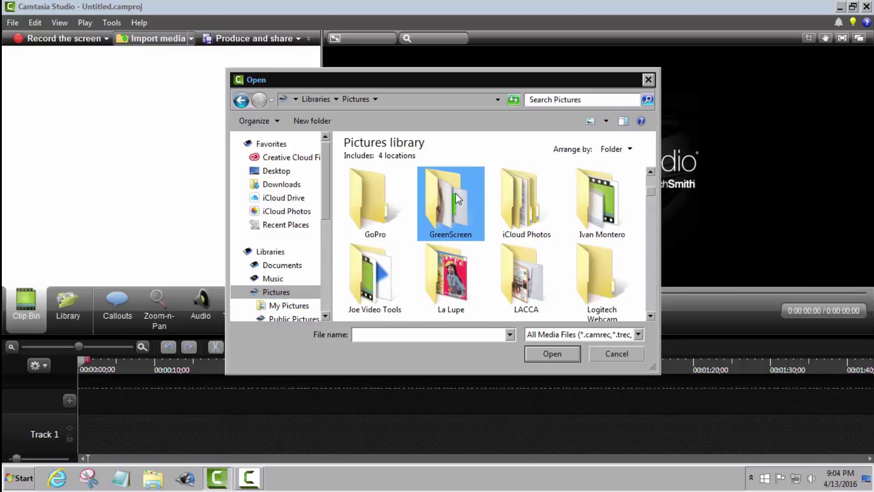
double_click(456, 193)
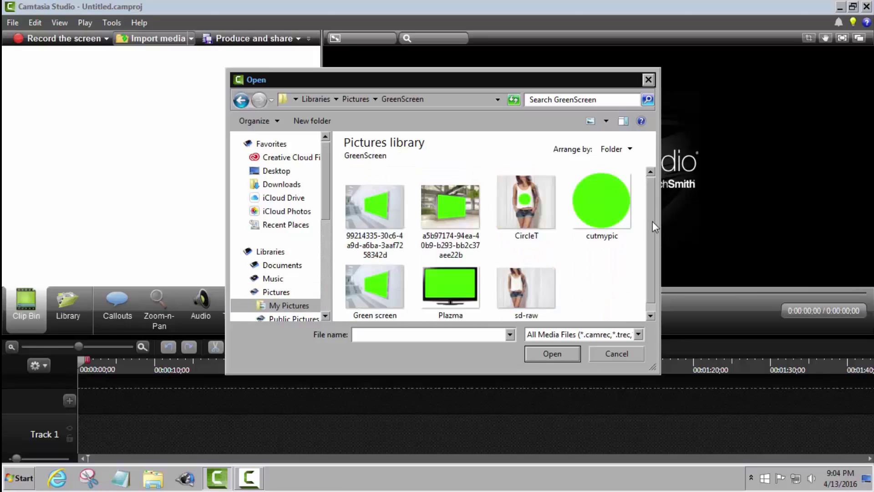
click(364, 283)
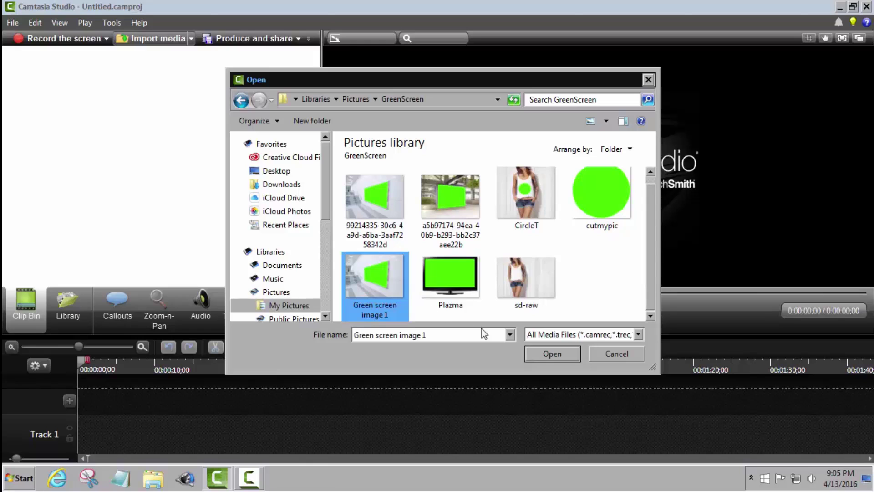
click(538, 352)
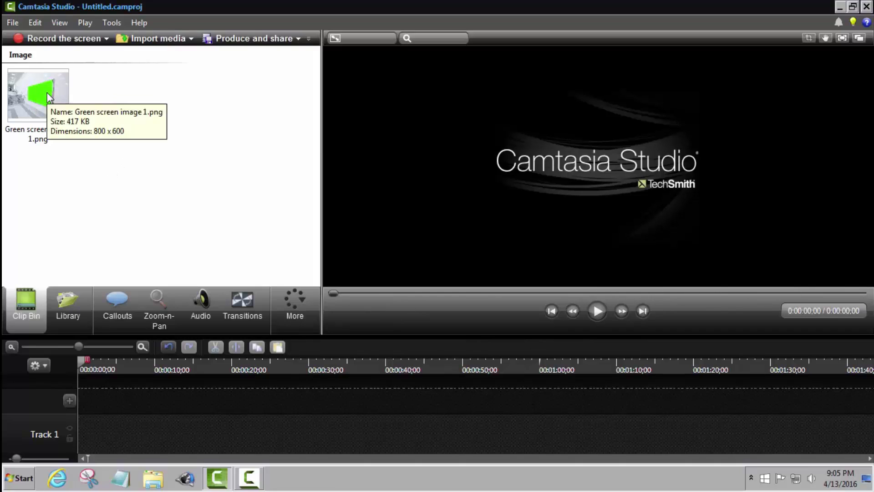
- Place Green screen image 1.png on Track 1 and stretch it across the 1920x1080 canvas
drag(47, 91, 78, 425)
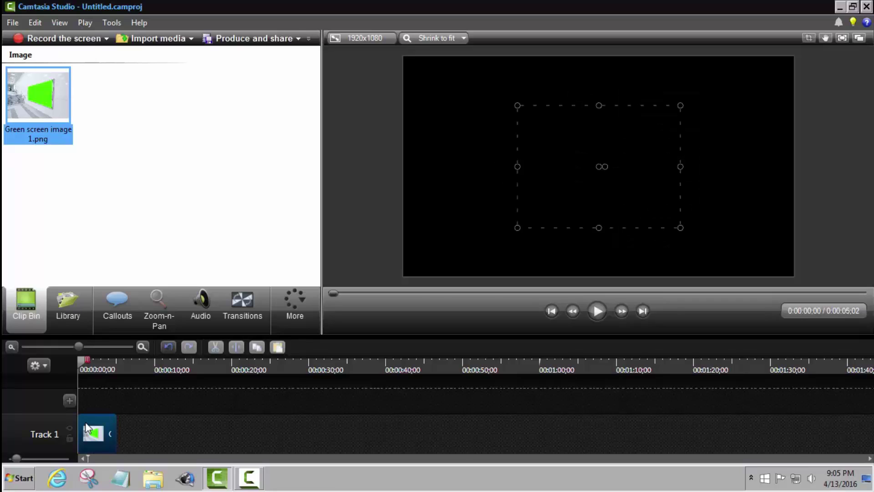
click(93, 427)
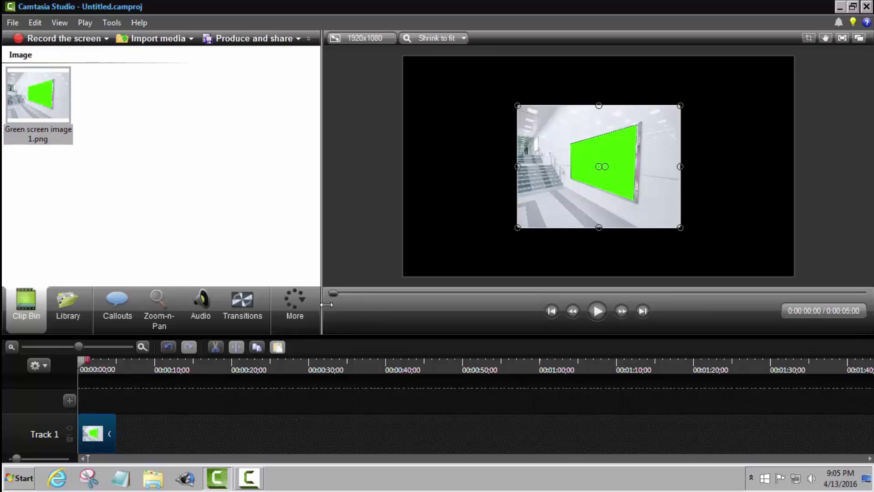
drag(518, 227, 402, 249)
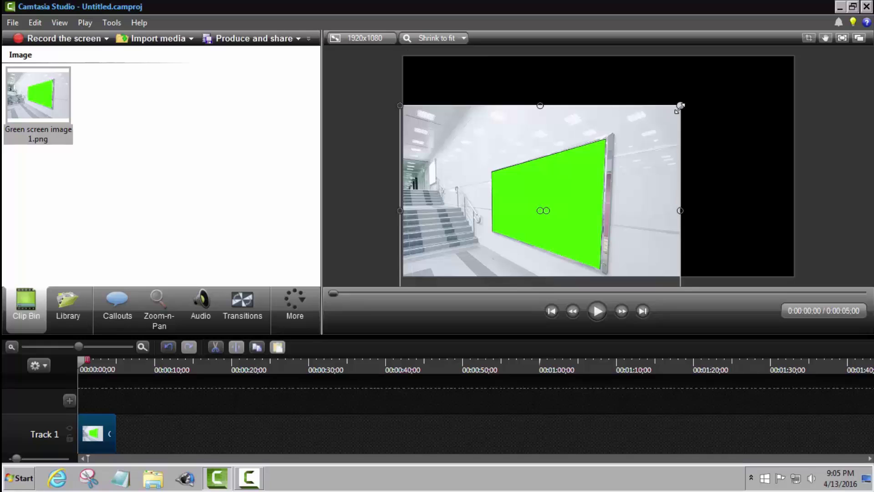
drag(680, 107, 794, 85)
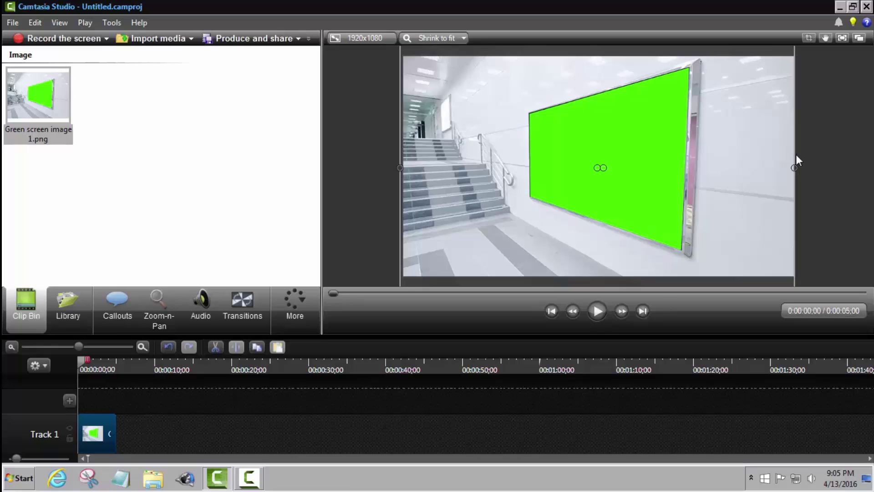
drag(792, 167, 802, 168)
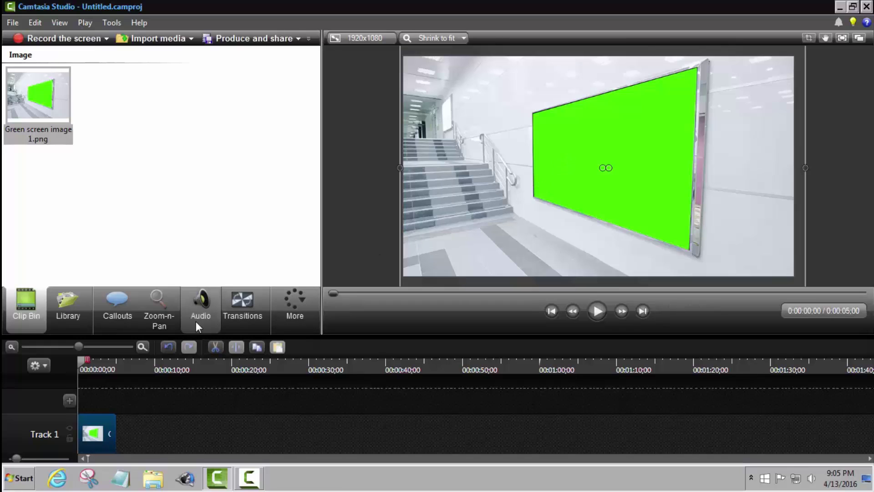
- Enable Remove a color and sample the wall screen's green (R71 G252 B0) to key it out
click(297, 306)
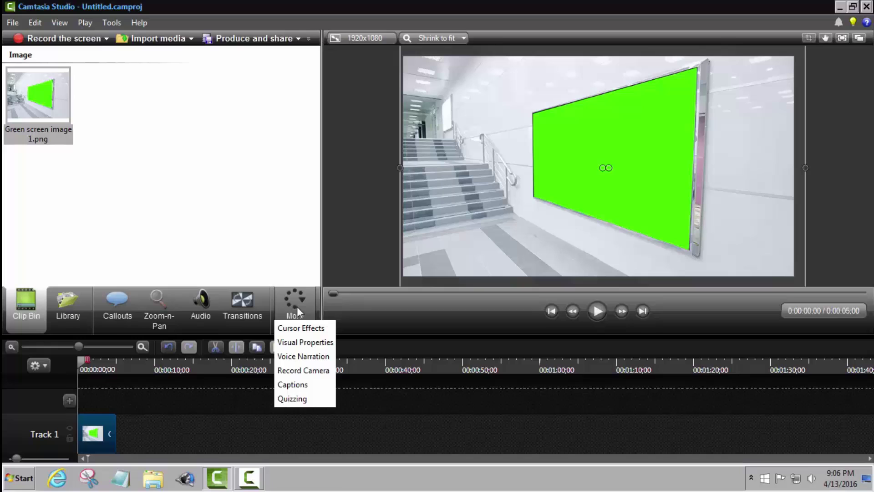
click(299, 342)
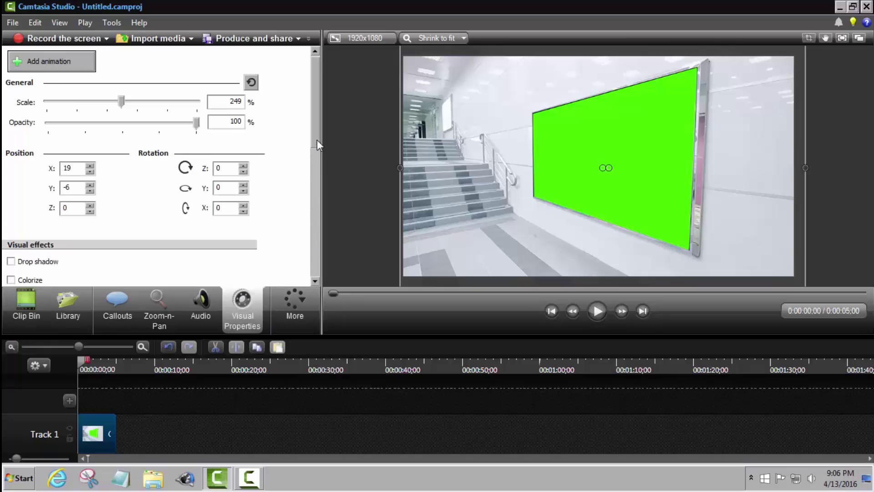
drag(317, 140, 312, 190)
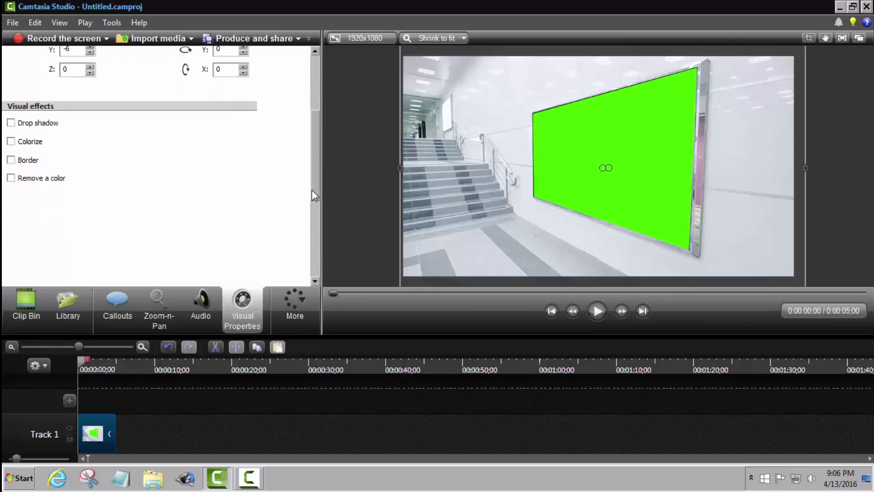
click(11, 177)
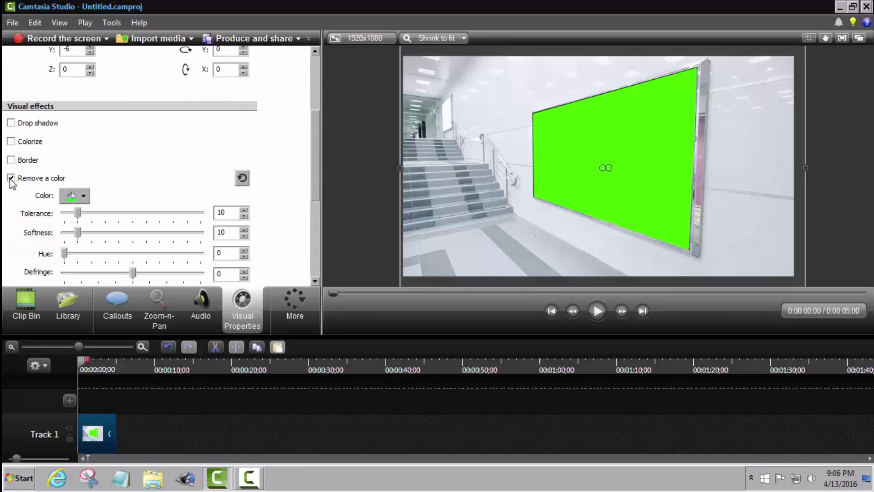
click(83, 197)
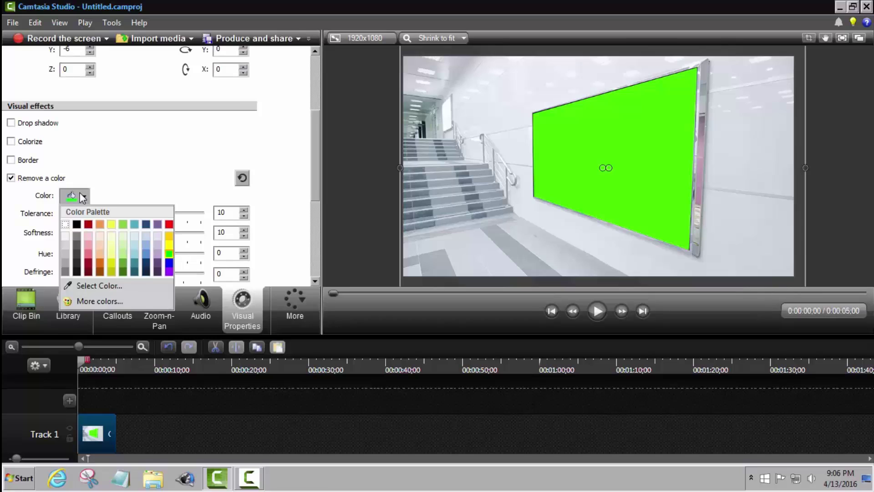
click(99, 285)
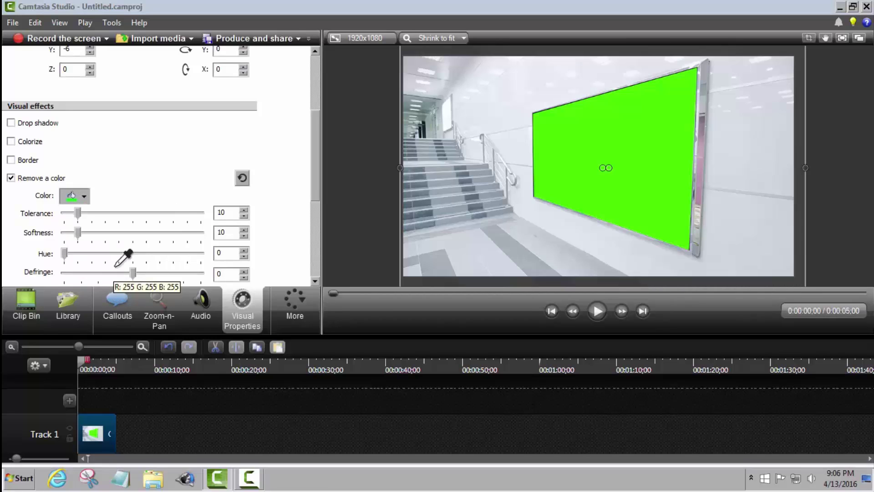
click(562, 142)
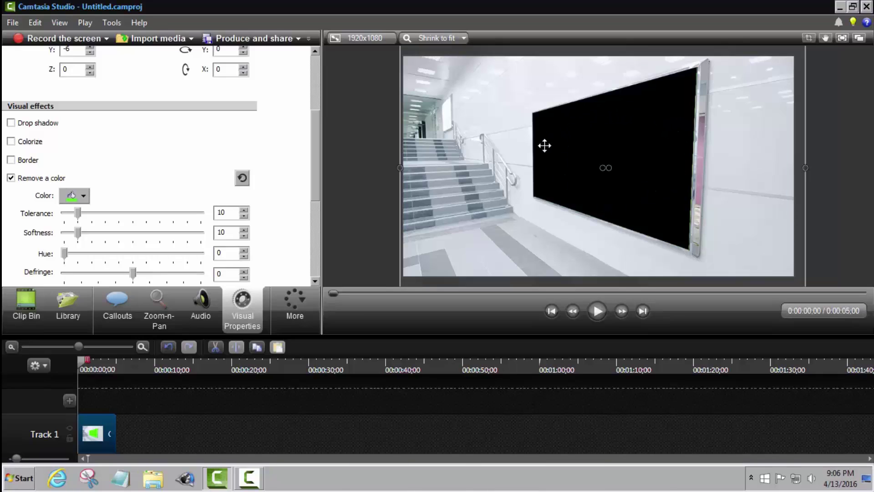
- Import Red Carpet.mp4 from the Videos library into the Clip Bin
click(148, 39)
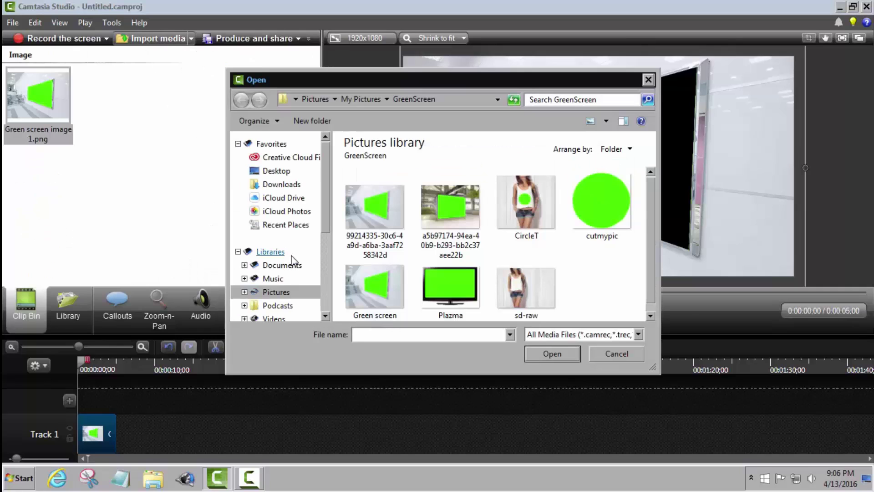
scroll(325, 223, down, 1)
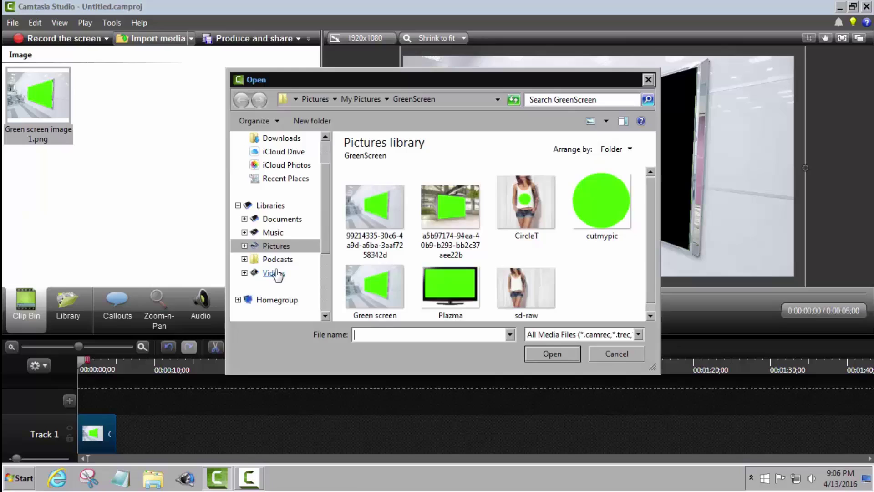
click(275, 273)
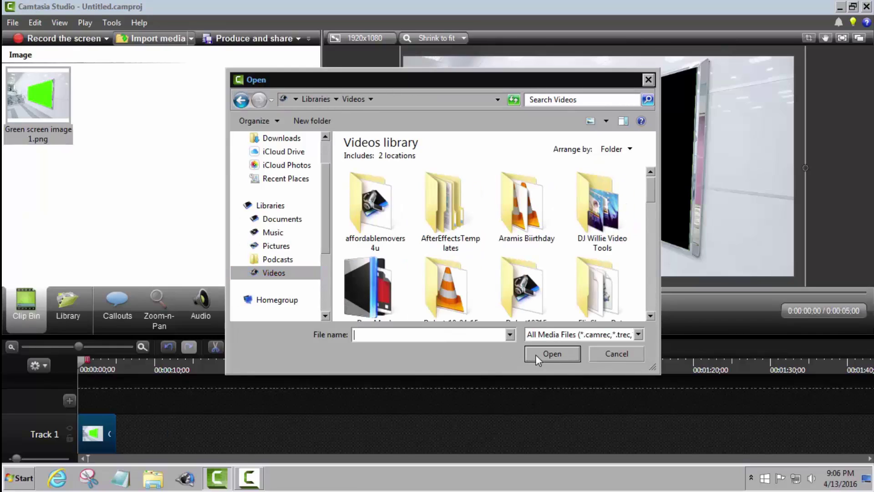
drag(651, 187, 648, 314)
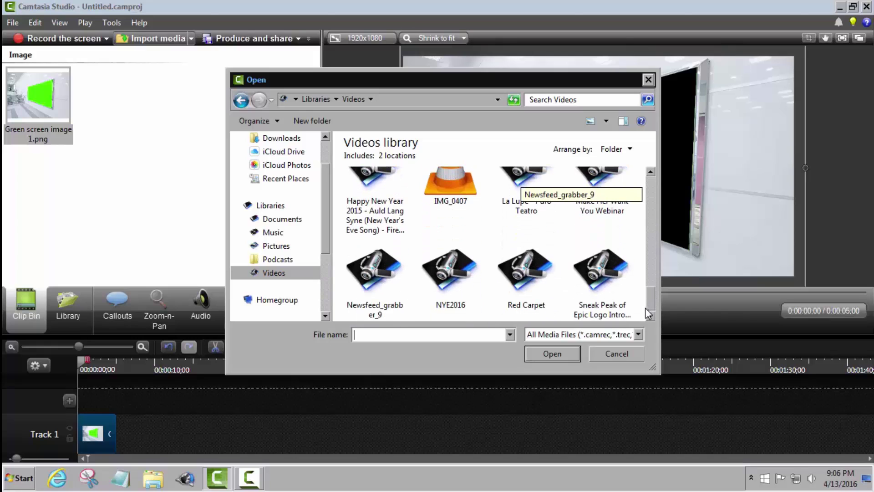
click(510, 305)
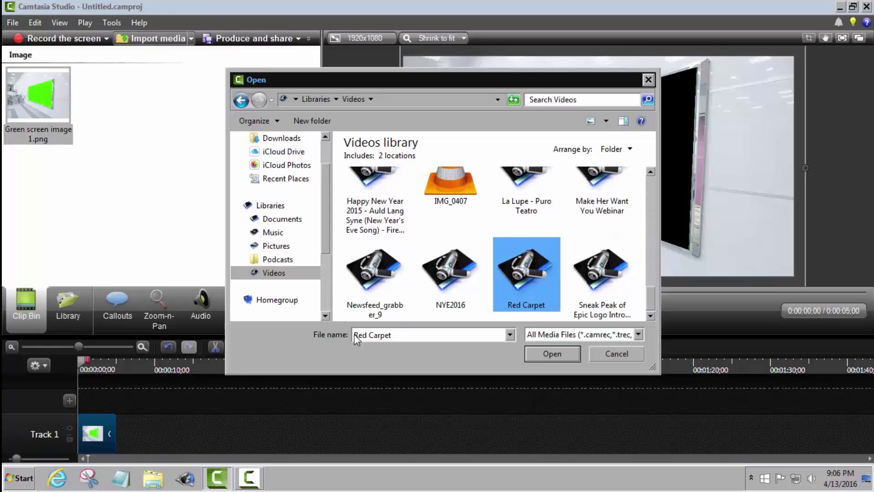
click(548, 354)
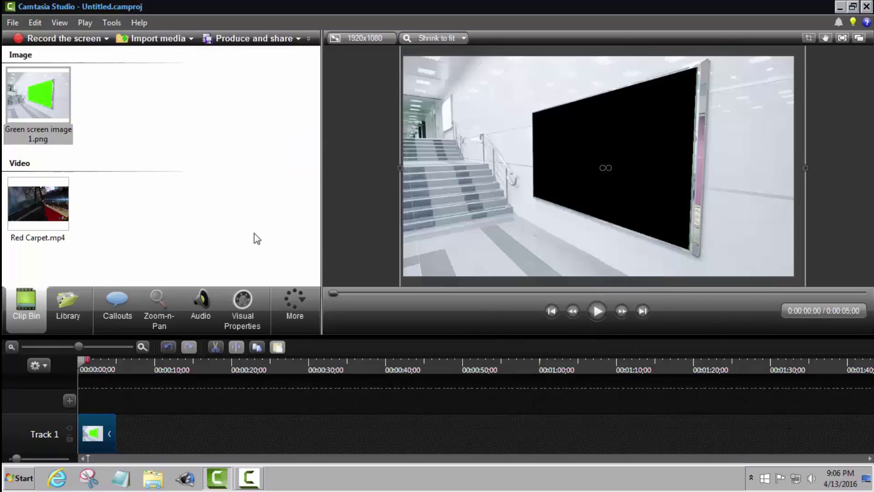
mouse_move(34, 203)
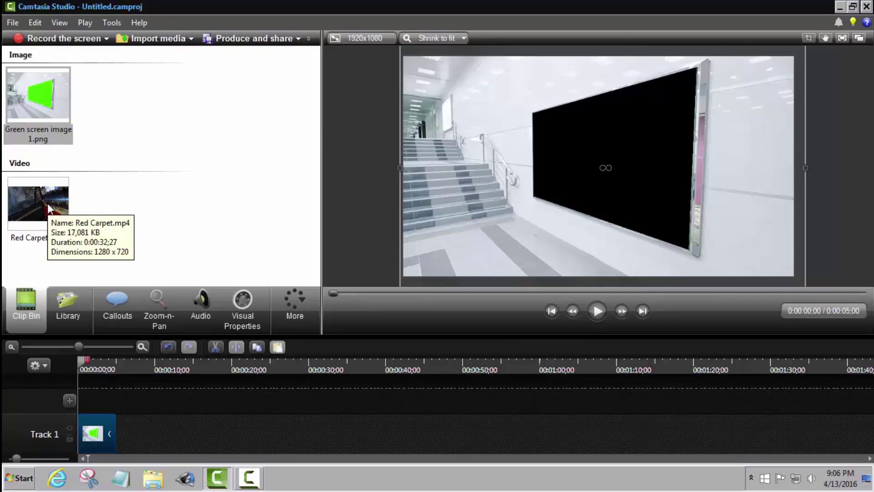
- Put Red Carpet.mp4 on Track 2 above the hallway image and preview its playback
click(48, 206)
drag(48, 206, 104, 396)
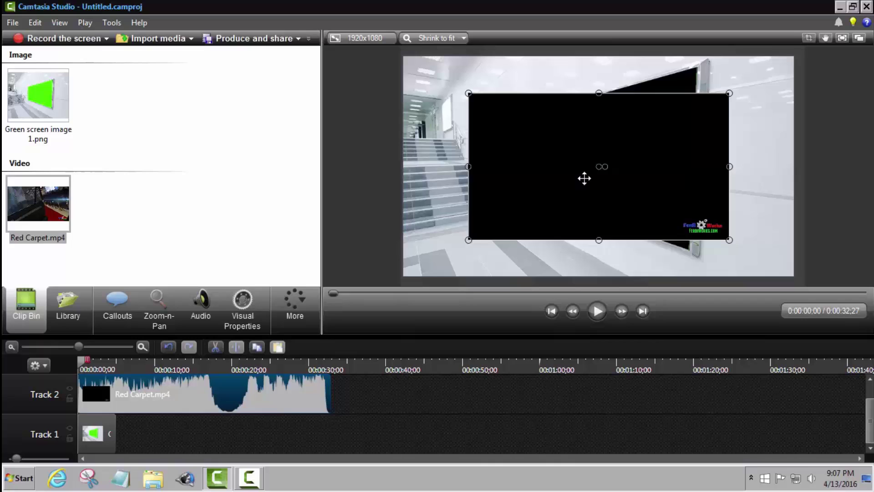
click(592, 309)
click(594, 313)
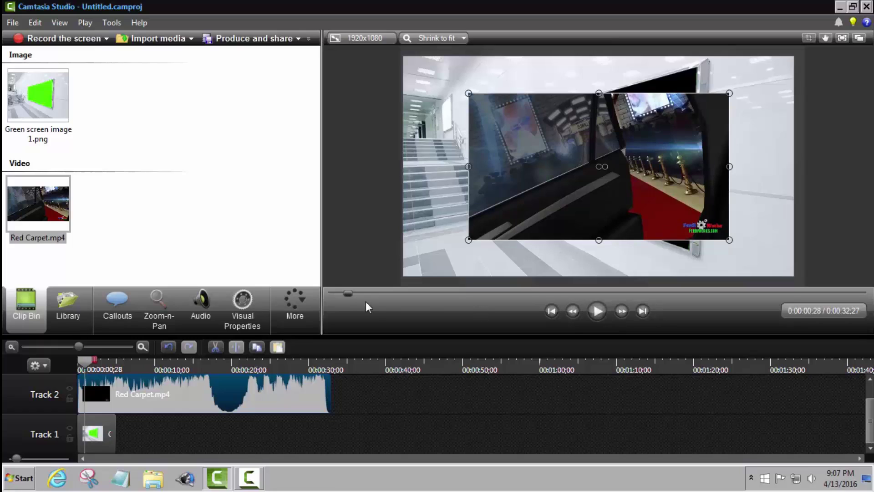
click(239, 306)
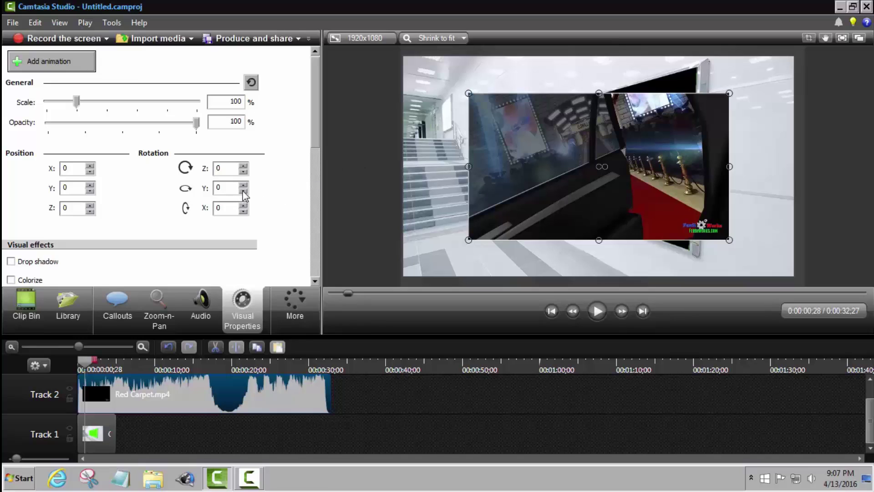
- Rotate the Red Carpet video to -55° on its Y axis
drag(243, 191, 243, 191)
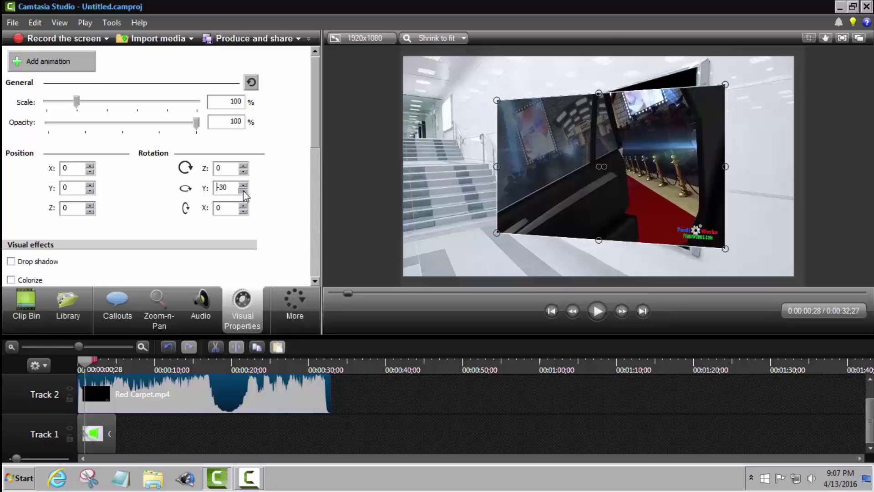
click(243, 190)
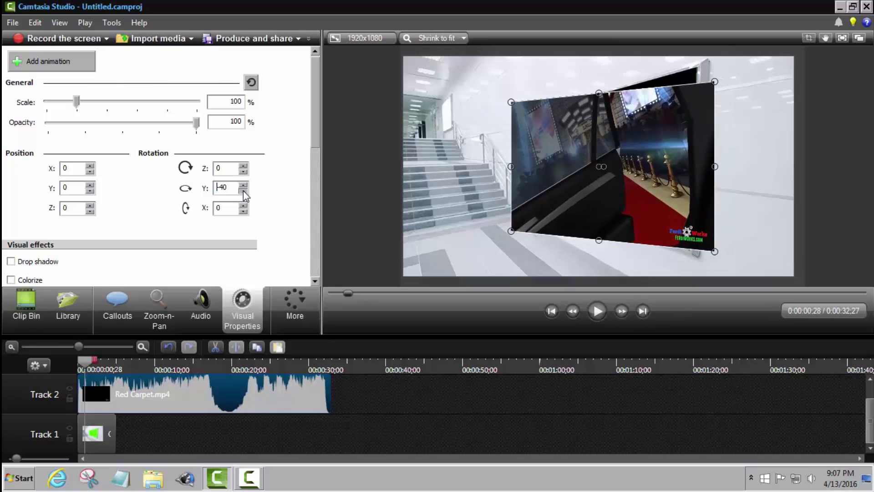
click(243, 190)
click(243, 191)
click(243, 190)
click(243, 190)
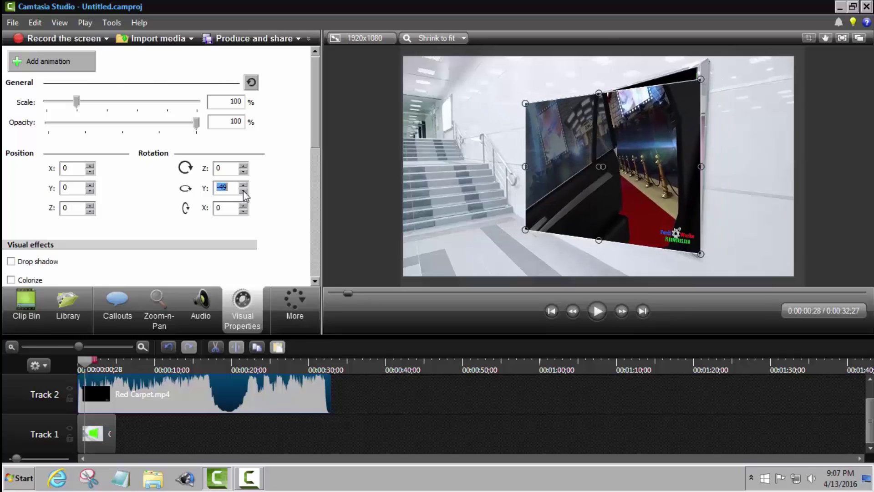
click(243, 191)
click(241, 191)
click(241, 191)
click(240, 190)
click(240, 191)
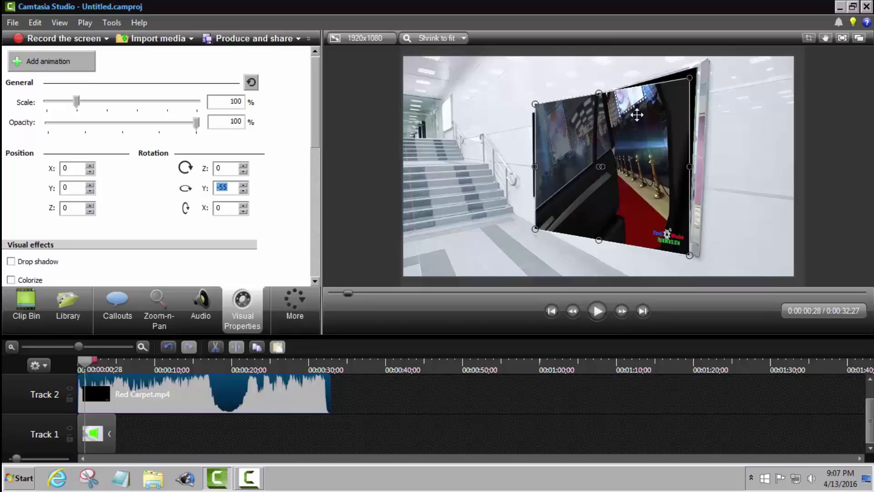
- Scale the video to 110% and position it inside the wall screen frame
drag(689, 78, 696, 71)
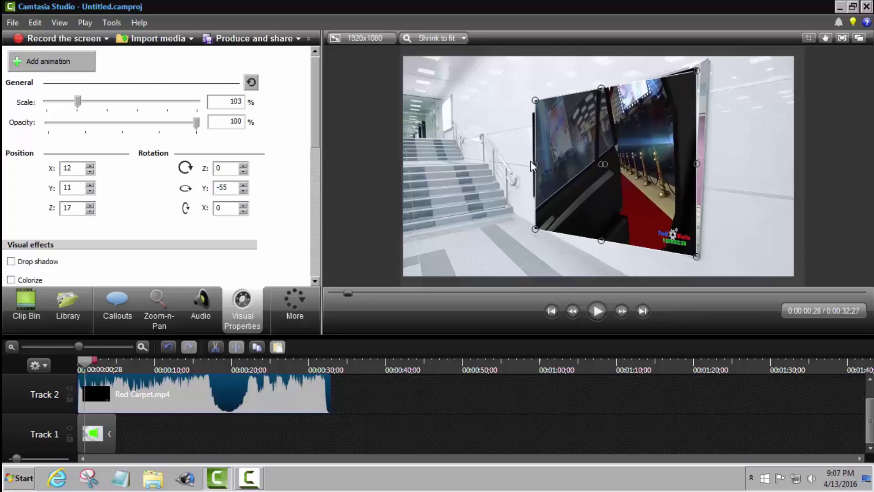
drag(534, 163, 528, 162)
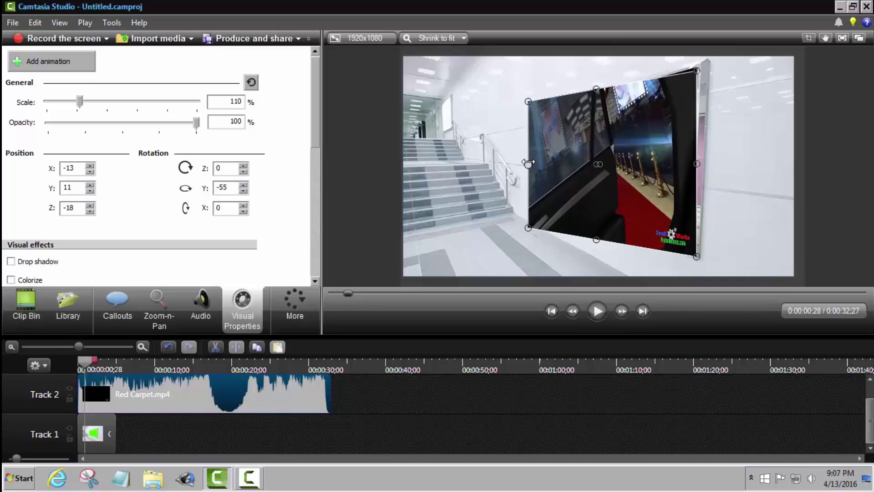
drag(616, 145, 621, 136)
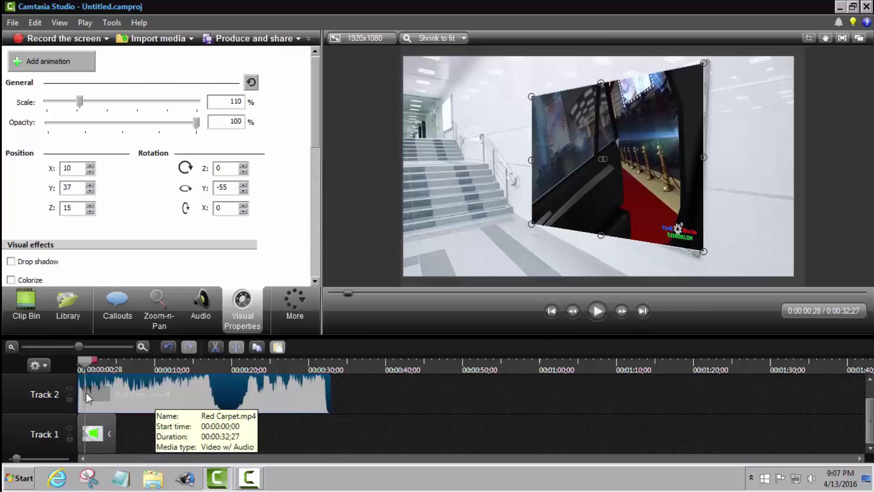
- Move the hallway image to Track 2 and Red Carpet.mp4 to the start of Track 1, then play
drag(141, 387, 185, 424)
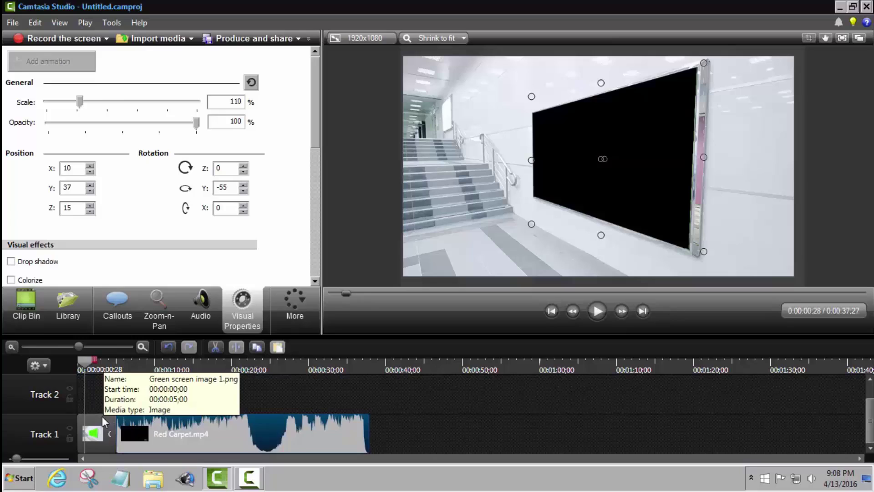
drag(102, 416, 108, 408)
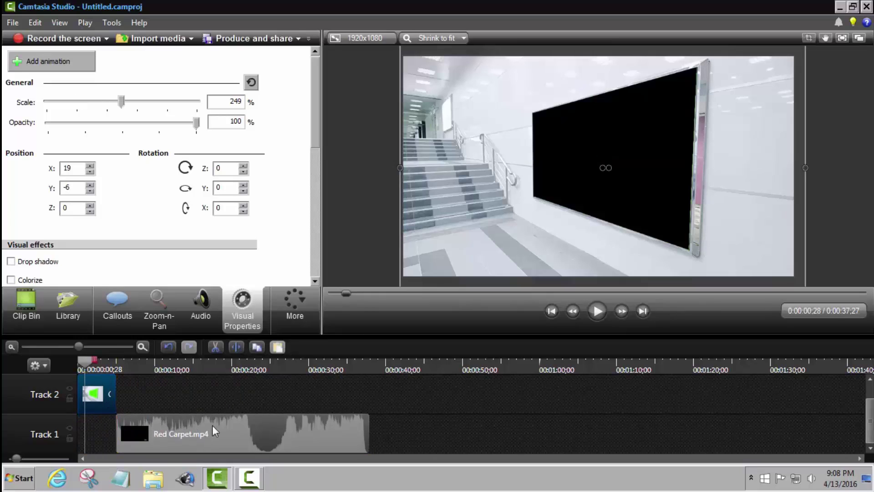
drag(218, 426, 174, 431)
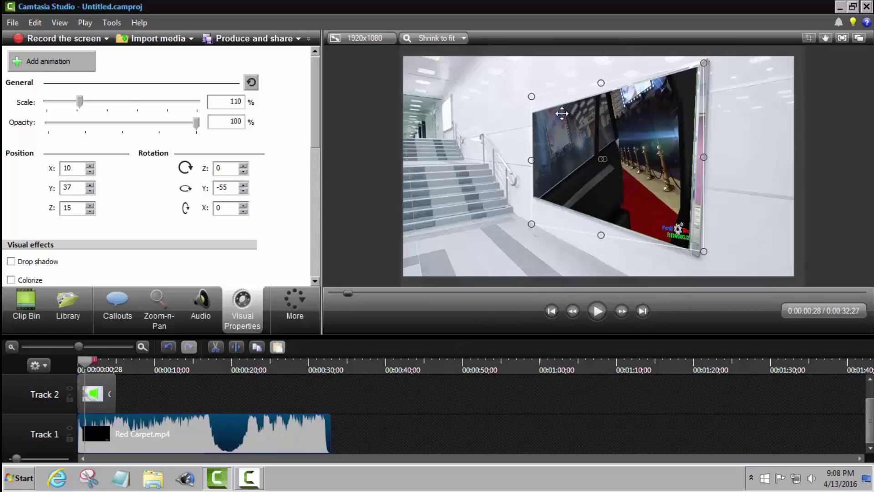
click(596, 314)
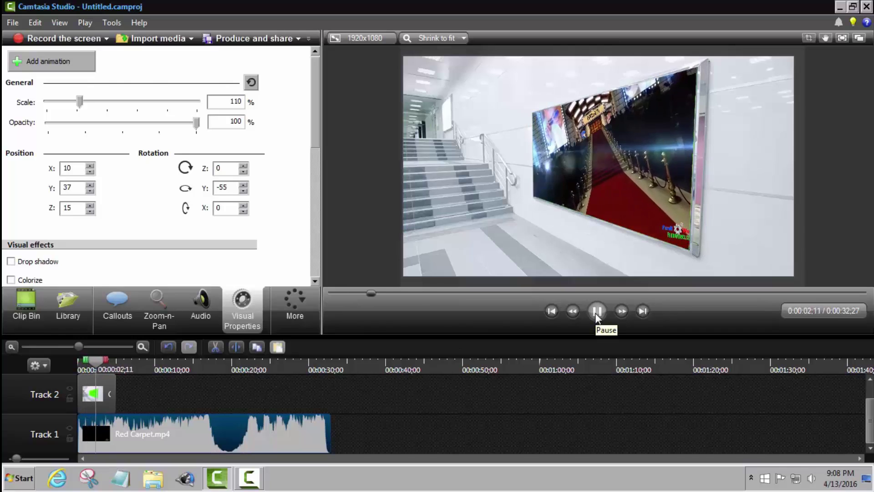
- Try several Z rotation values and settle on -1°, then return the playhead to 0
click(594, 313)
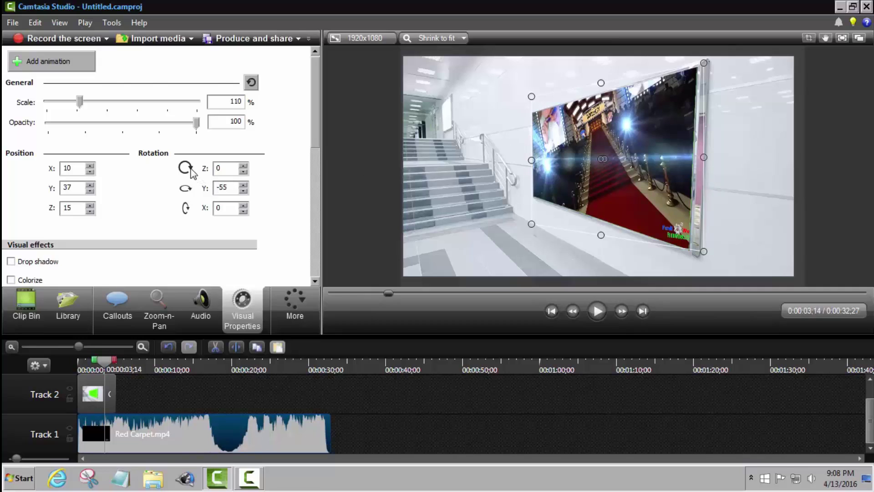
click(242, 166)
click(242, 166)
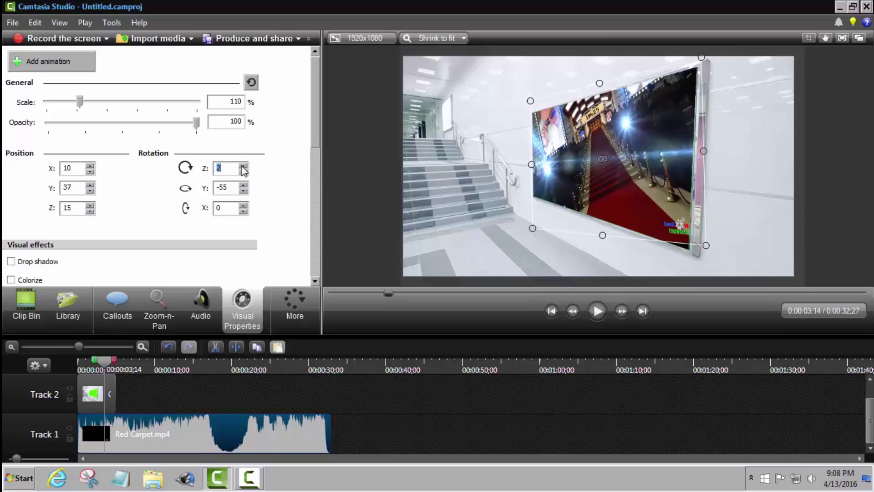
click(243, 166)
click(243, 166)
click(243, 166)
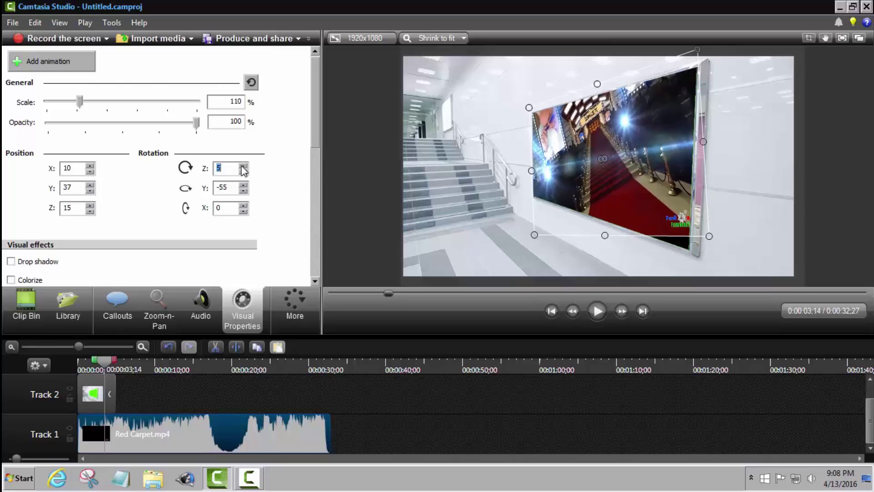
click(243, 171)
click(243, 172)
click(243, 172)
click(243, 171)
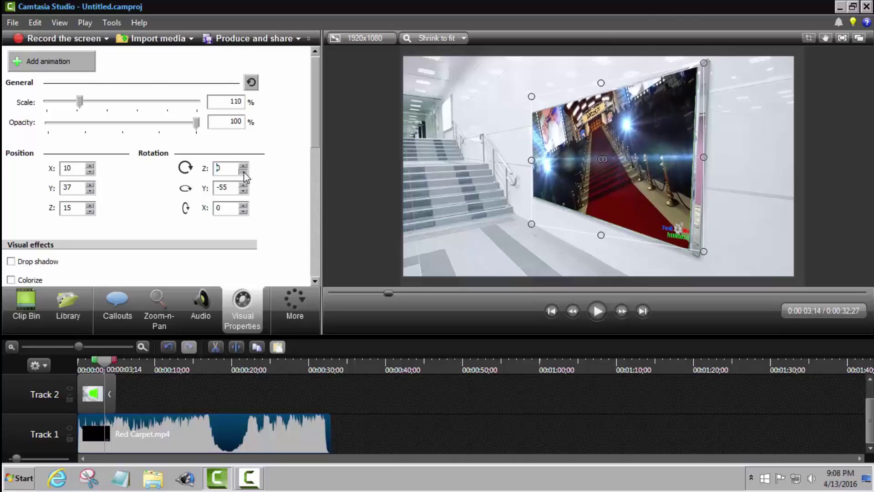
click(243, 171)
click(243, 172)
click(243, 172)
click(244, 172)
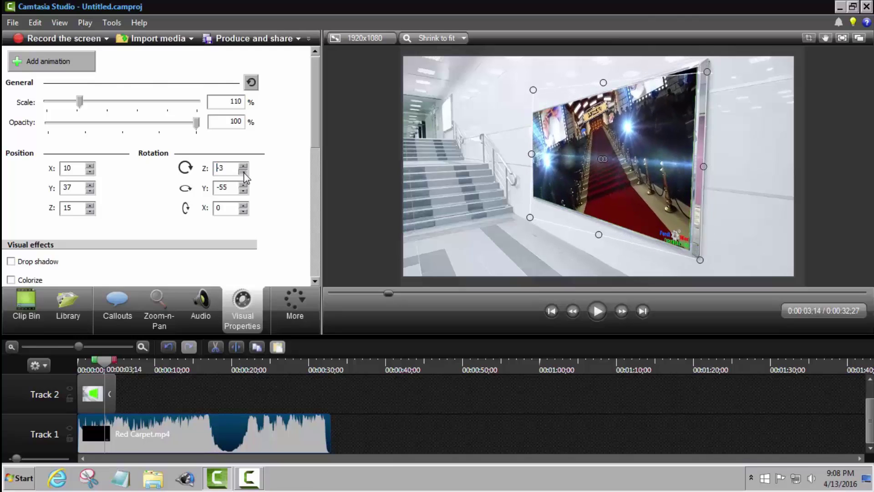
click(244, 172)
click(243, 173)
click(244, 173)
click(244, 172)
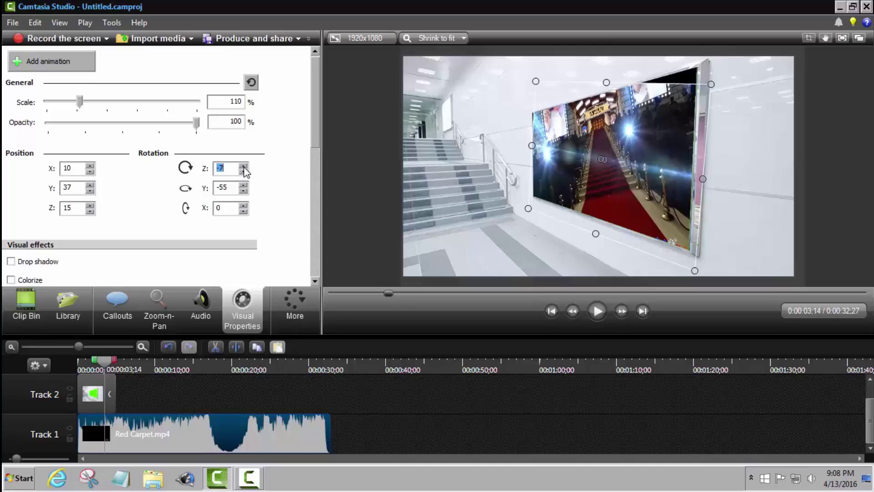
click(243, 166)
click(244, 166)
click(244, 166)
click(244, 166)
click(243, 166)
click(243, 167)
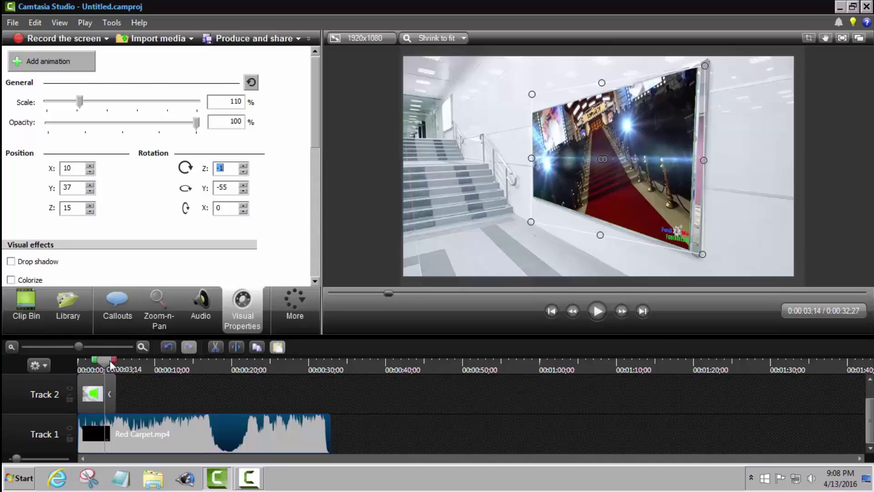
drag(110, 360, 83, 369)
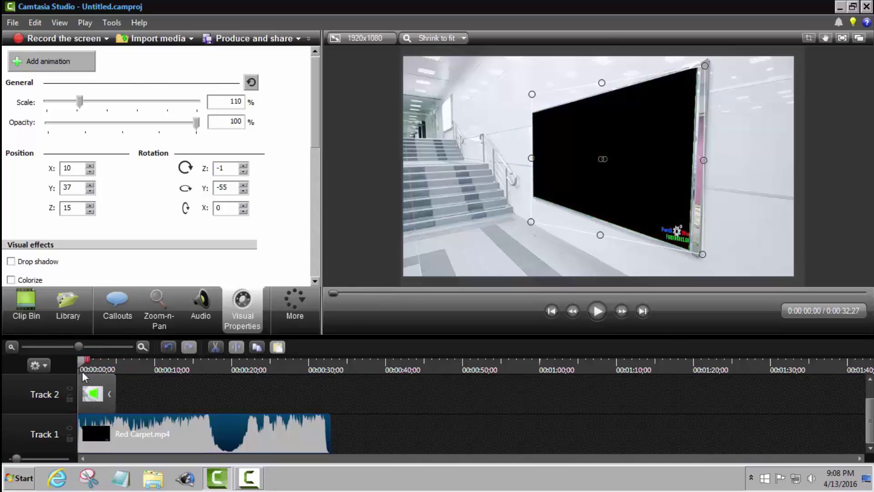
- Extend the hallway image clip to about 31 seconds to match Red Carpet.mp4, then preview
click(112, 383)
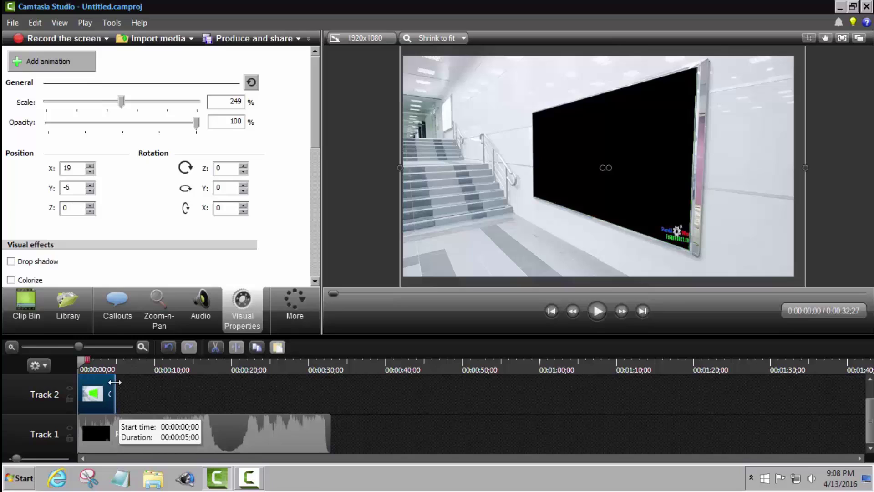
drag(115, 382, 328, 386)
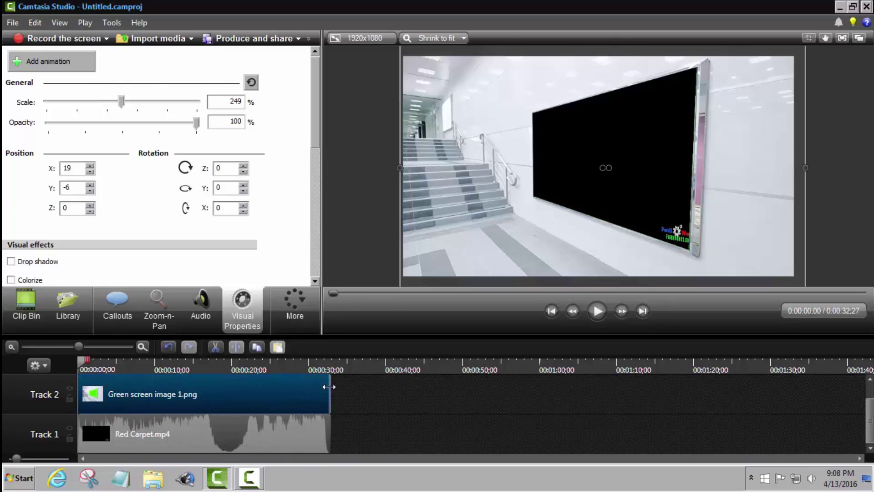
click(597, 310)
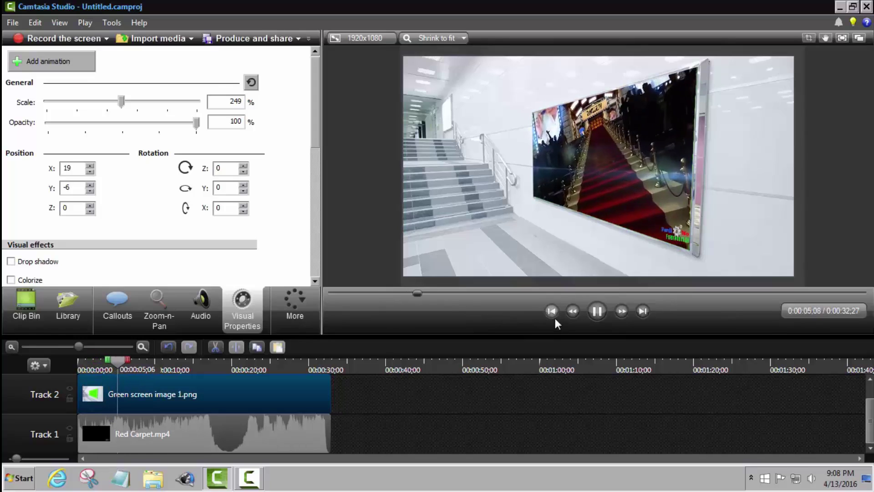
click(591, 310)
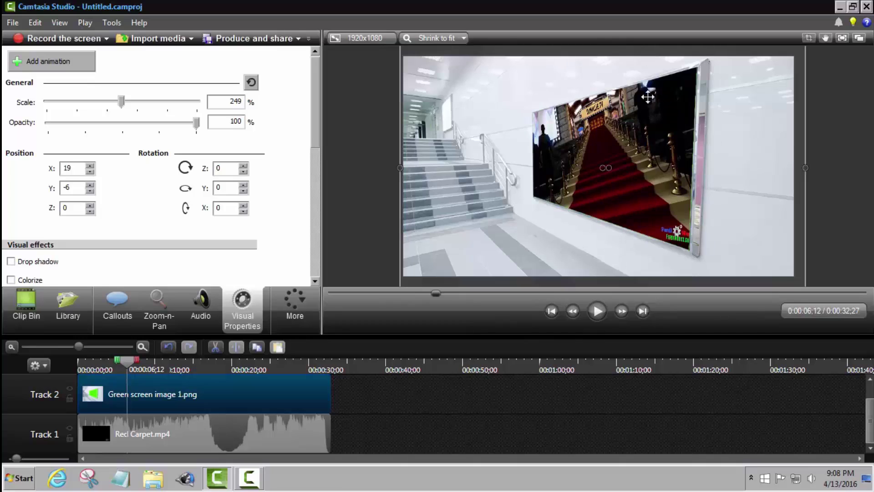
click(13, 23)
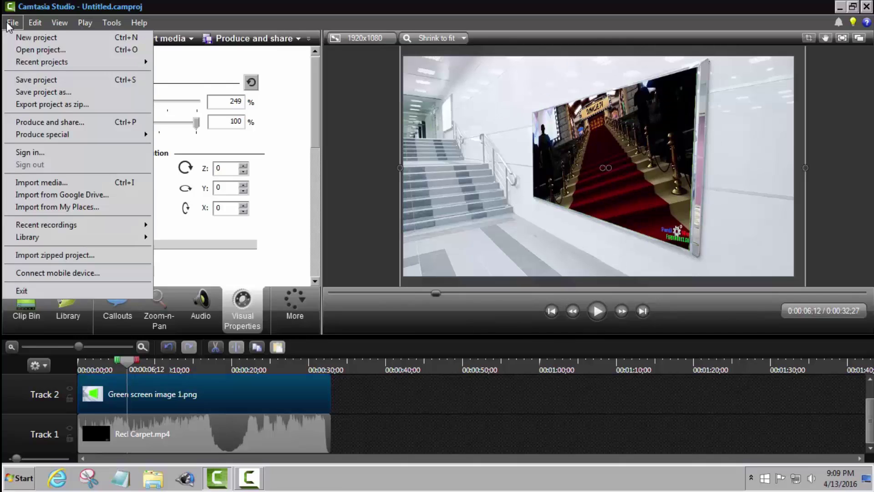
click(50, 121)
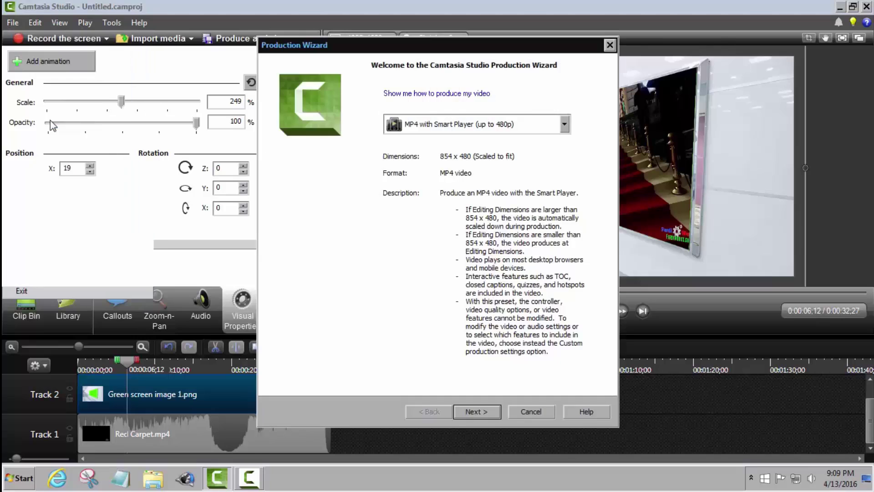
click(442, 126)
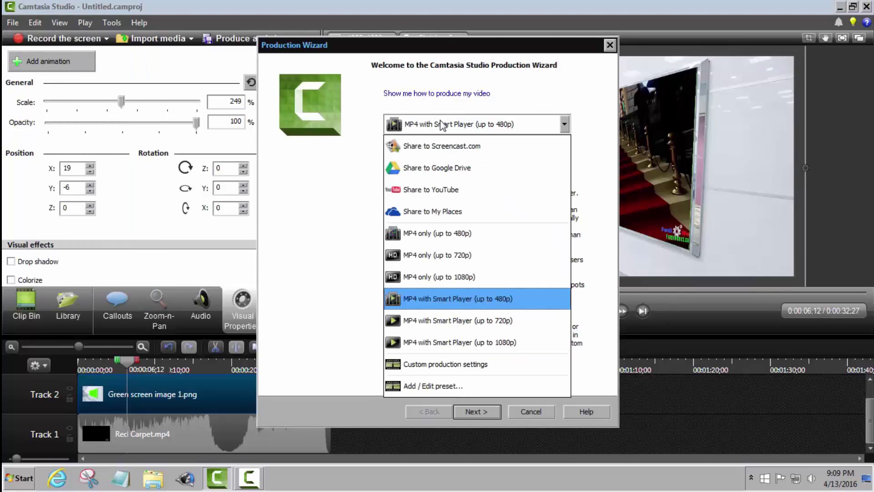
click(437, 278)
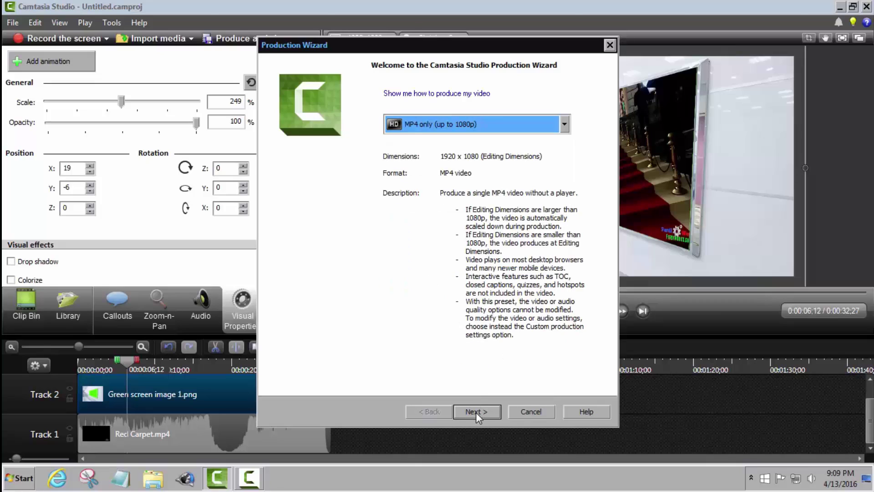
click(523, 412)
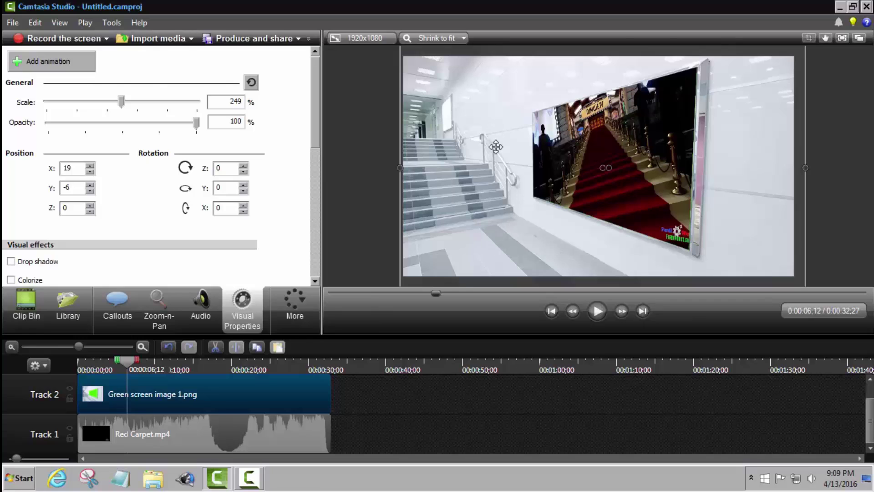
- Import IMG_0386.MOV from the GreenScreen1116 folder and place it on a new Track 3
click(154, 42)
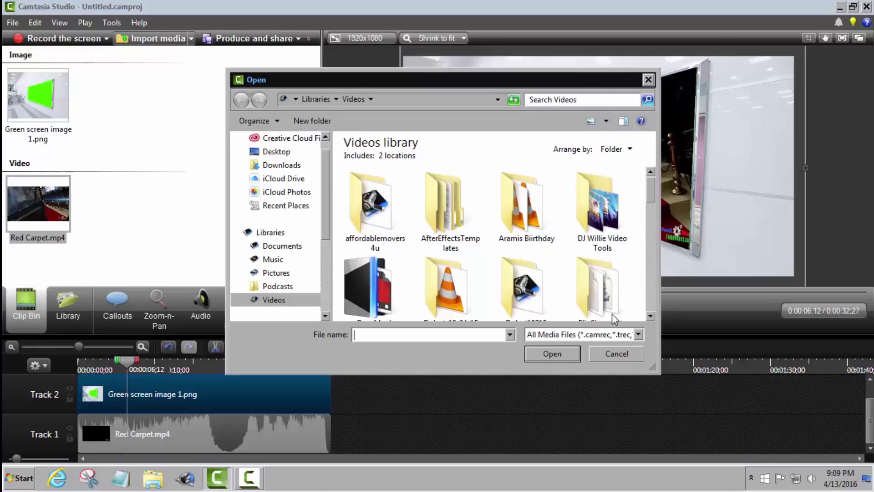
drag(648, 190, 652, 220)
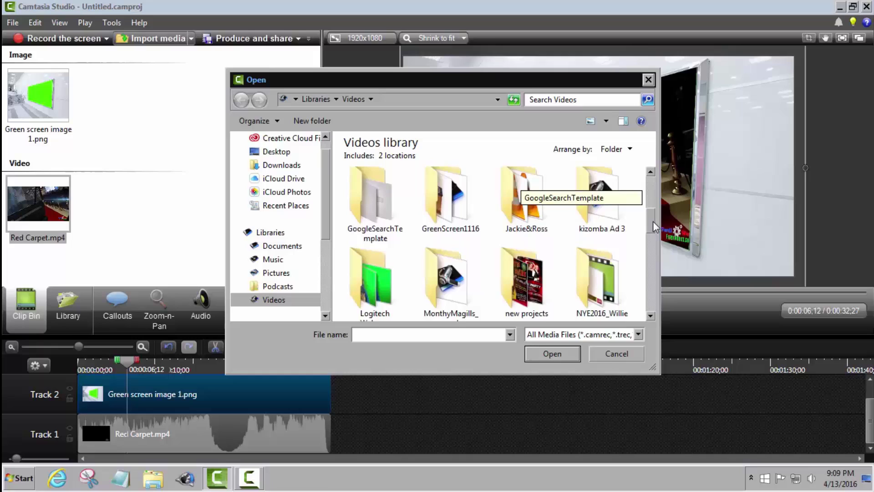
double_click(453, 193)
drag(652, 198, 652, 234)
double_click(455, 240)
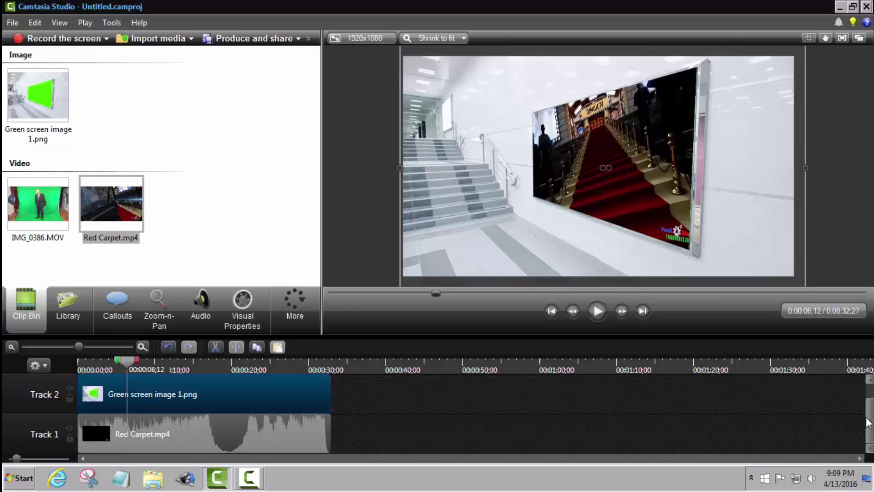
scroll(455, 410, up, 1)
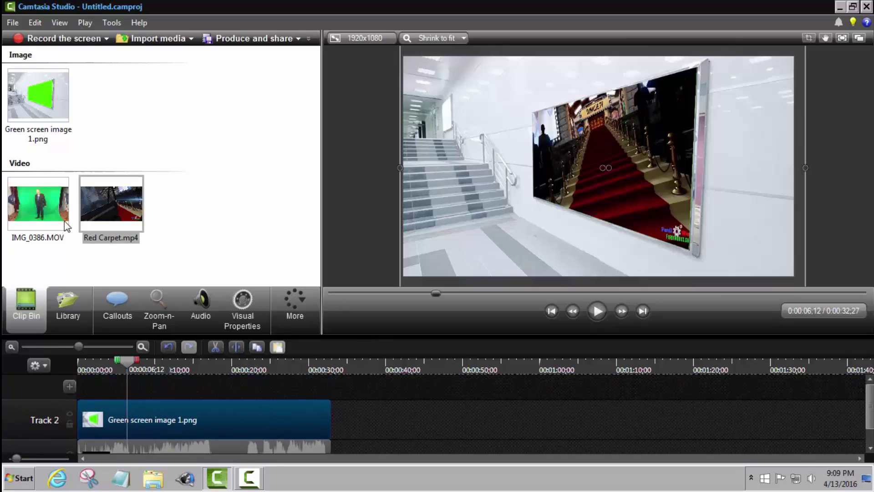
drag(41, 203, 142, 384)
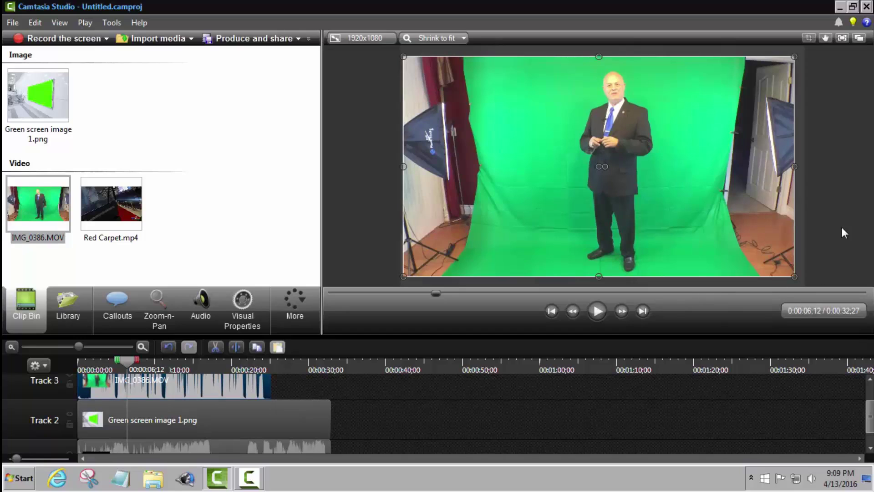
- Crop the presenter clip's left, right and top edges into a narrow strip and move it left
click(809, 37)
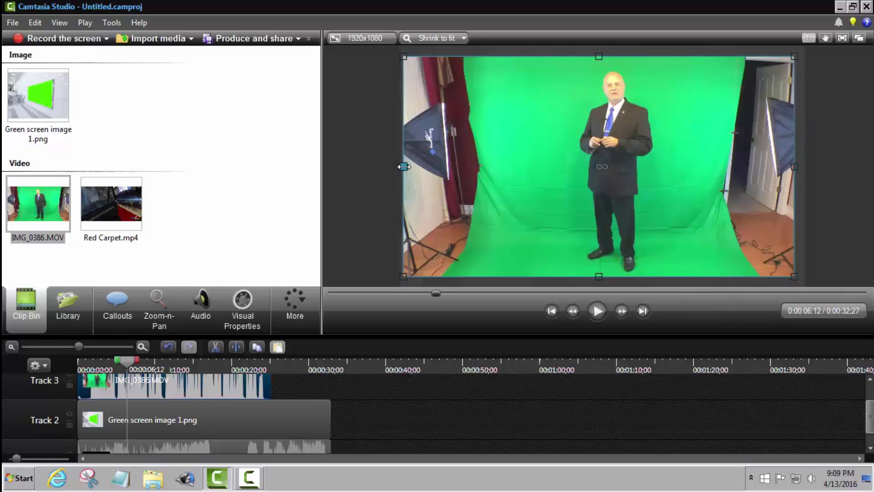
drag(408, 173, 573, 174)
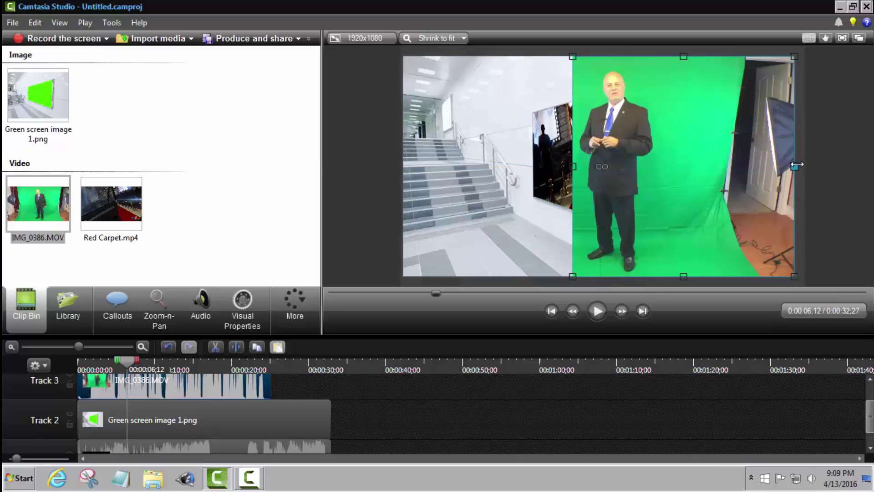
drag(797, 164, 663, 159)
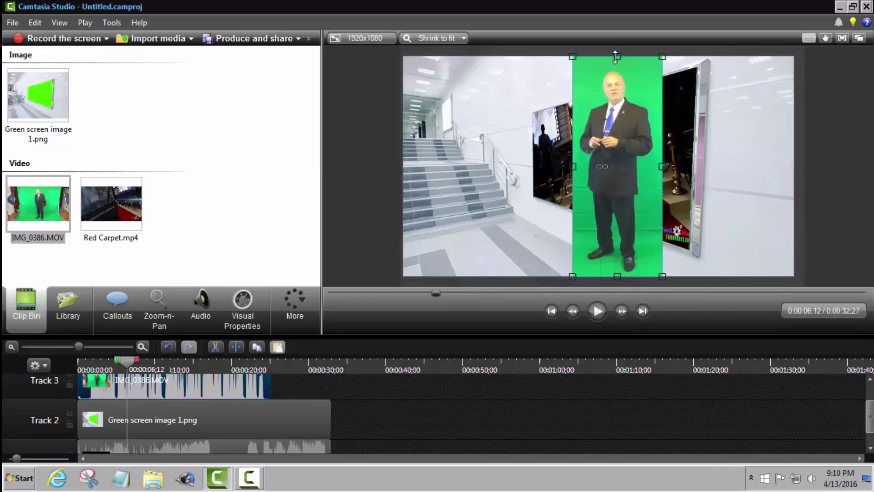
drag(614, 56, 615, 64)
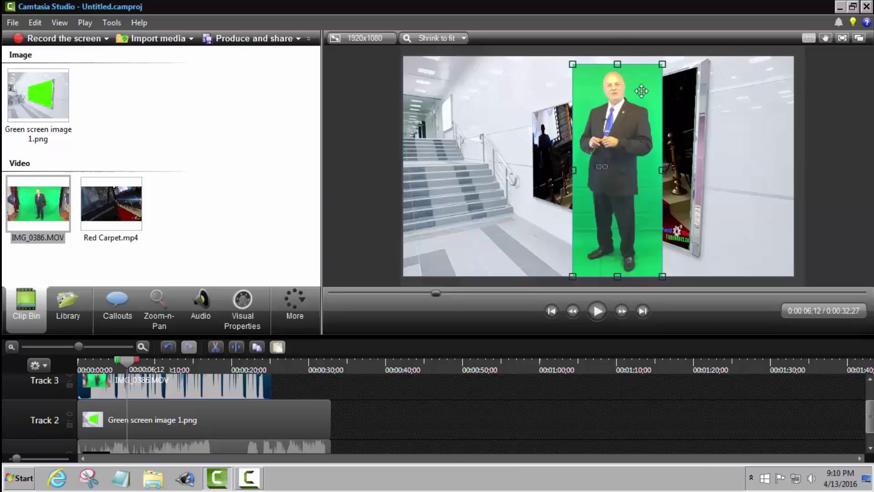
drag(610, 145, 460, 145)
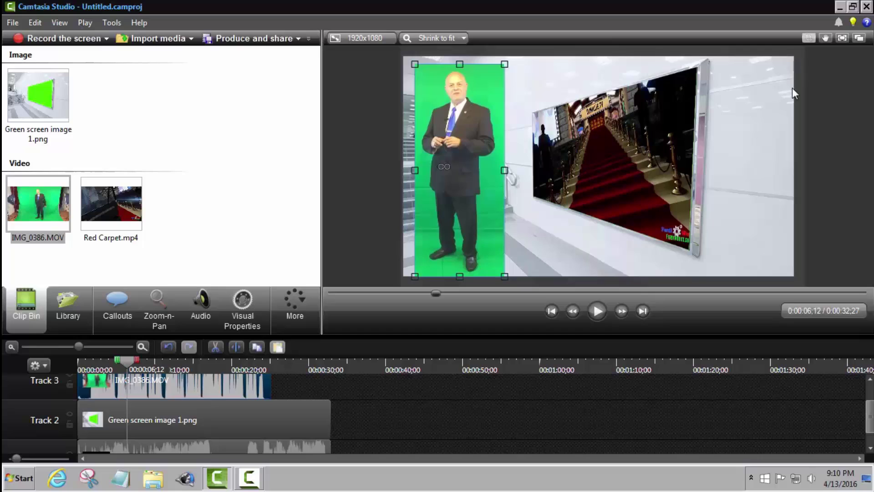
- Shrink the presenter clip from its top-right corner and nudge it slightly right beside the wall screen
click(808, 38)
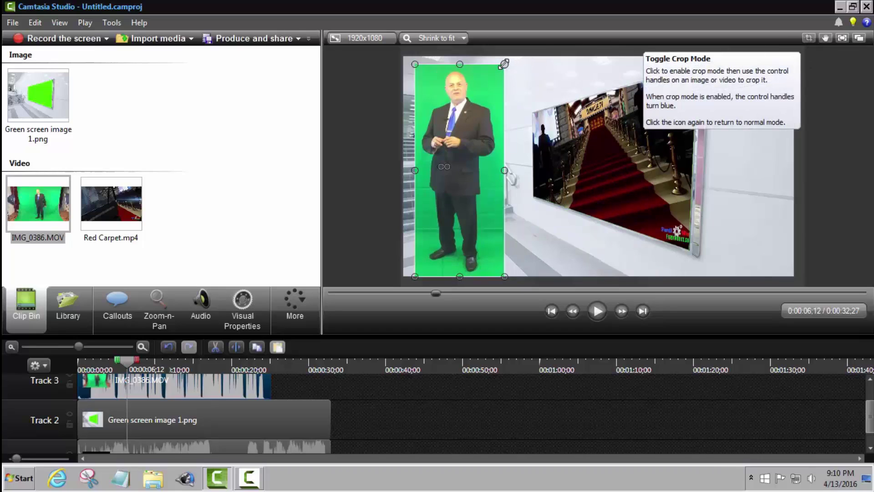
drag(504, 64, 462, 110)
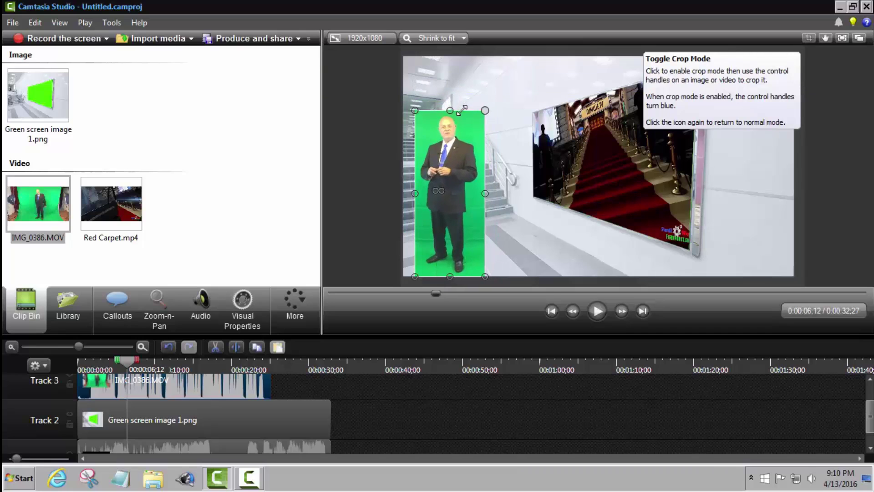
drag(439, 157, 468, 157)
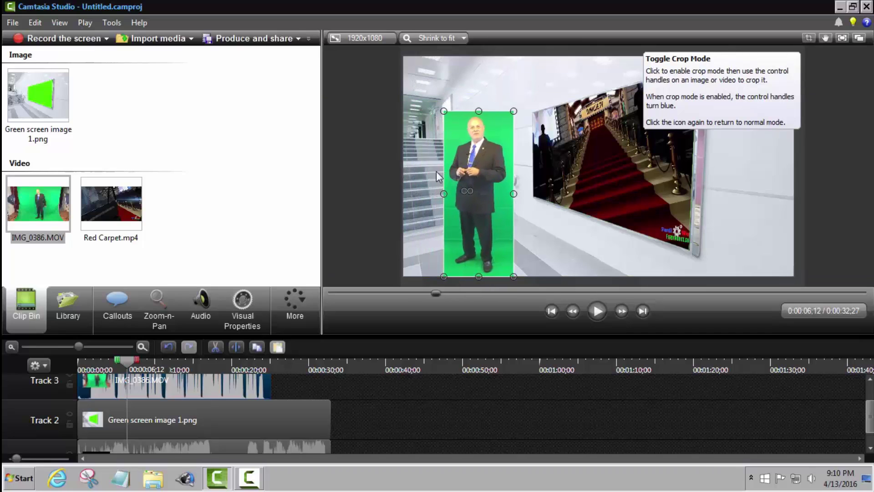
- Enable Remove a color on the presenter clip and sample the green backdrop from the preview
click(239, 315)
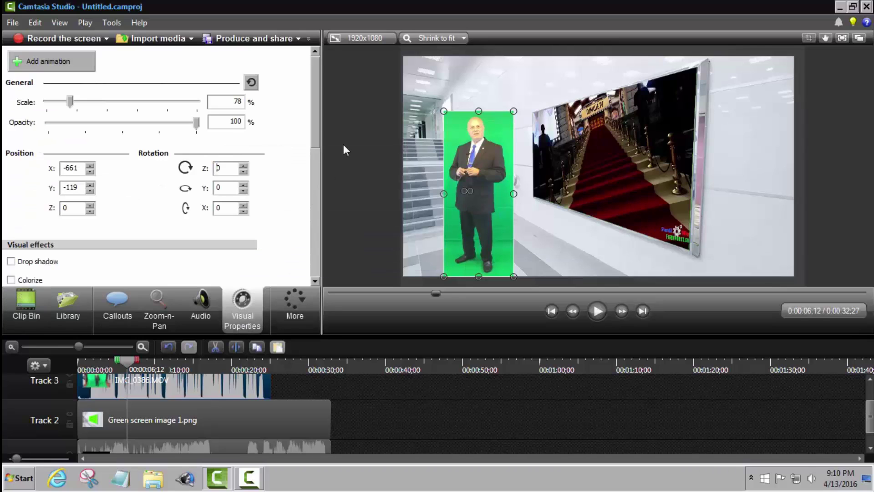
drag(312, 127, 313, 171)
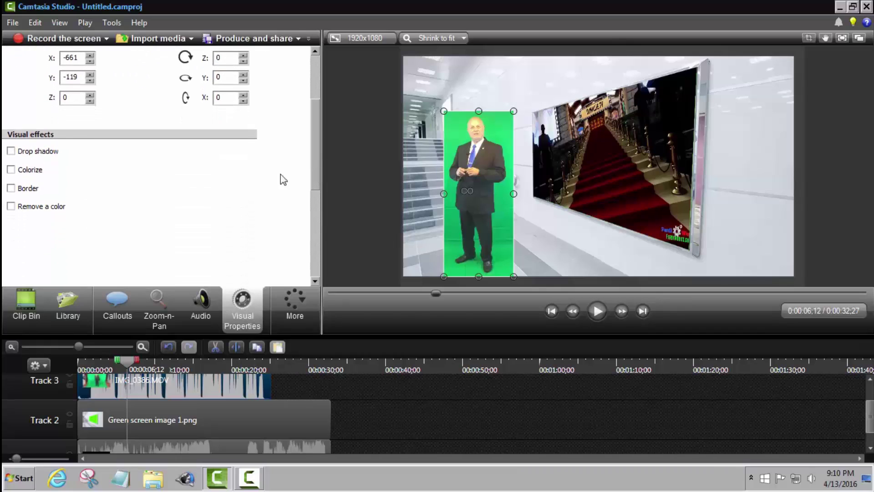
click(11, 206)
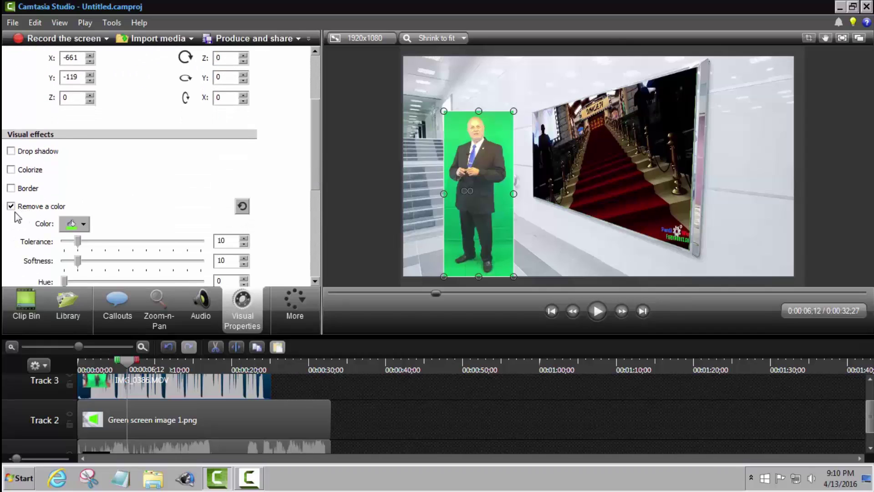
click(75, 224)
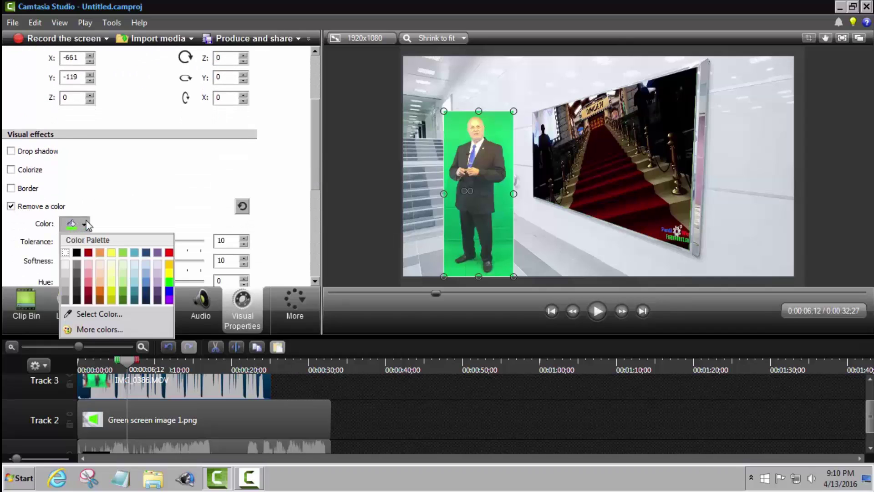
click(98, 313)
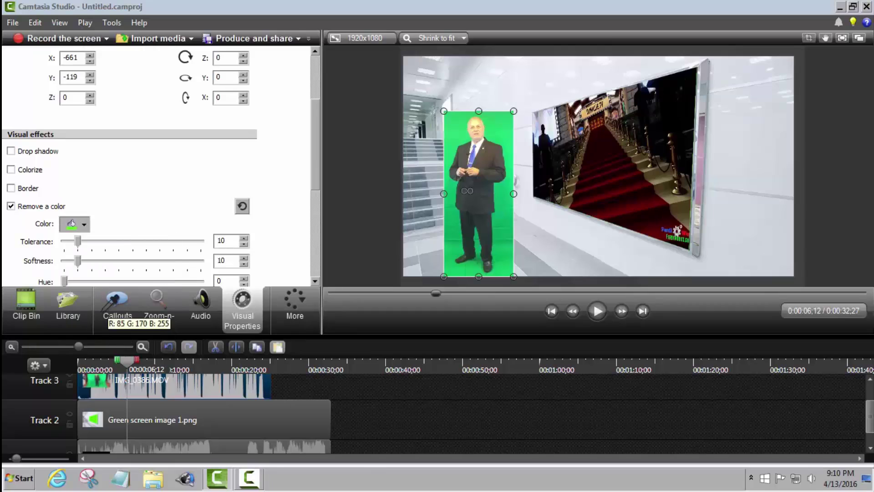
click(495, 130)
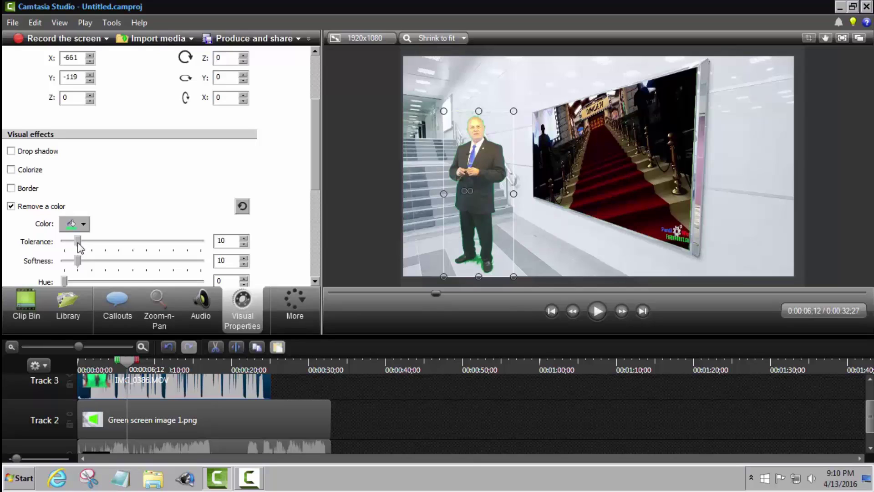
- Tune the color key to Tolerance 23, Softness 9 and Hue 22, then play to preview
drag(78, 244, 105, 284)
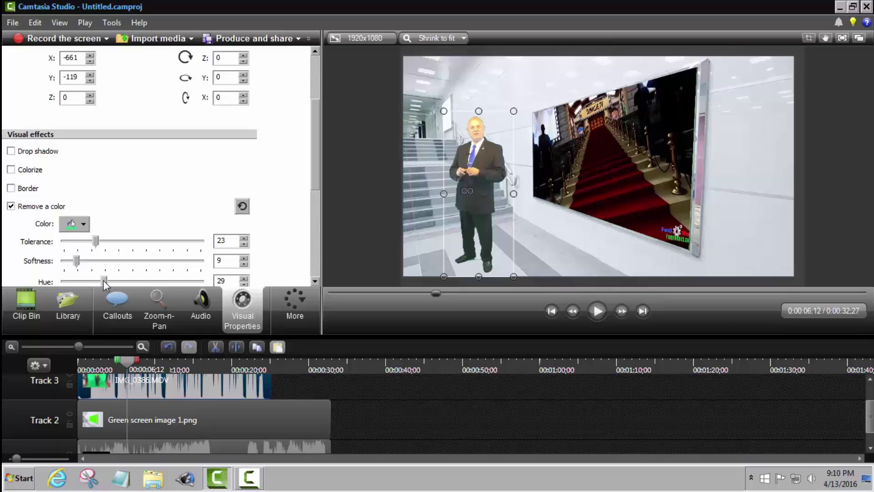
drag(103, 280, 94, 280)
drag(100, 242, 81, 240)
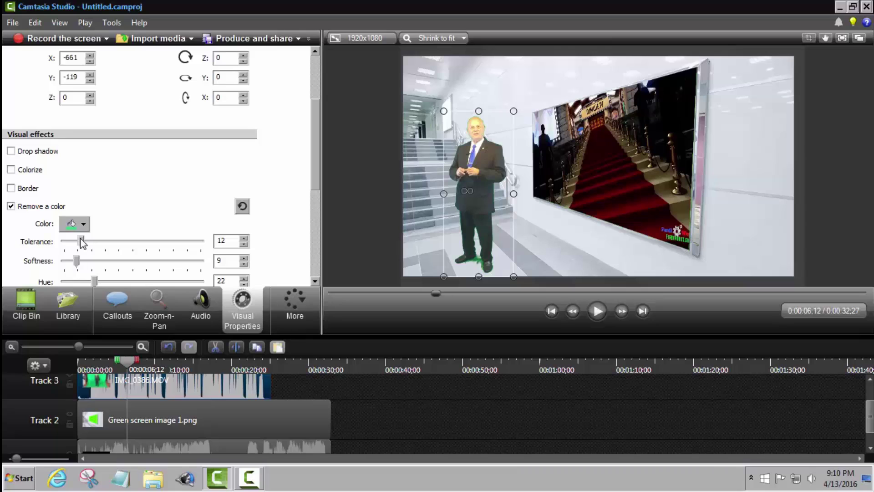
scroll(315, 182, down, 3)
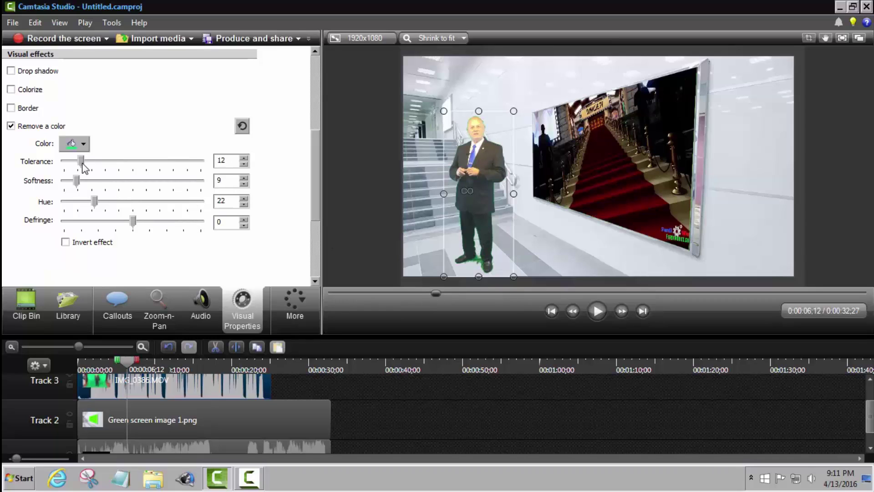
drag(81, 162, 96, 162)
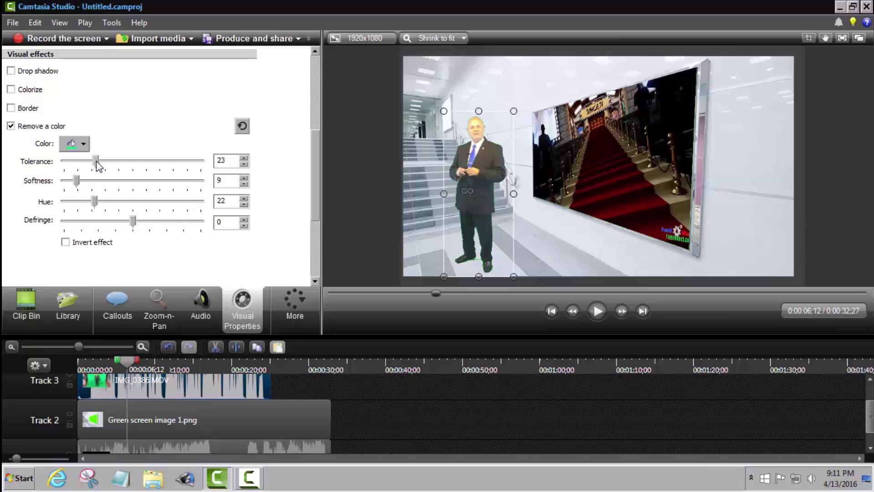
click(597, 310)
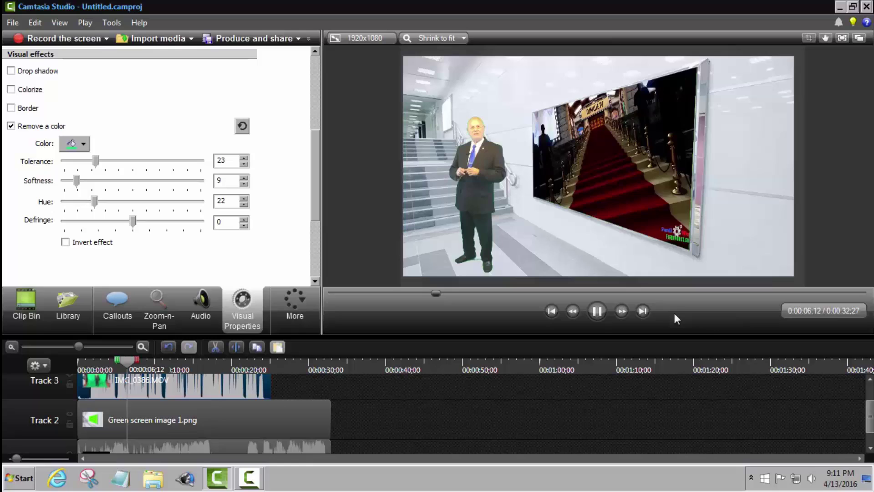
- Pause at the presenter clip's end and trim the hallway image and Red Carpet.mp4 audio to it
click(593, 314)
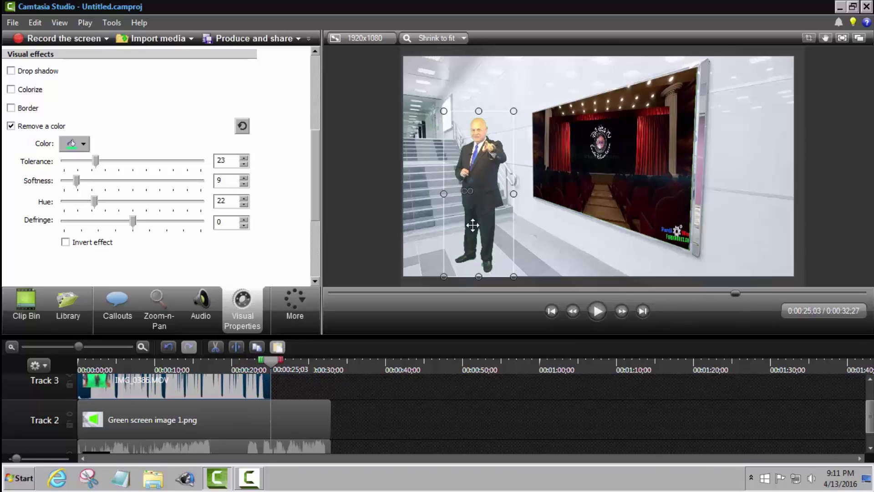
drag(328, 412, 273, 408)
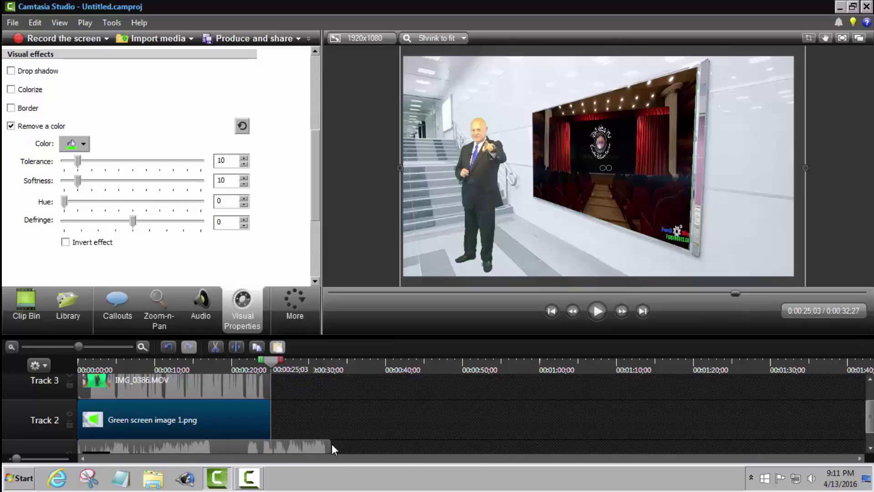
drag(330, 444, 273, 444)
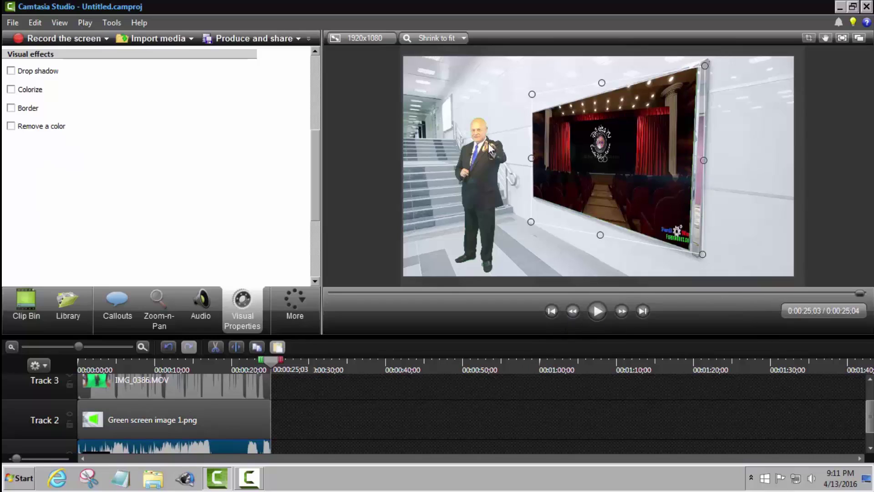
- Start producing with the MP4 only (up to 1080p) preset and enter a production name
click(12, 23)
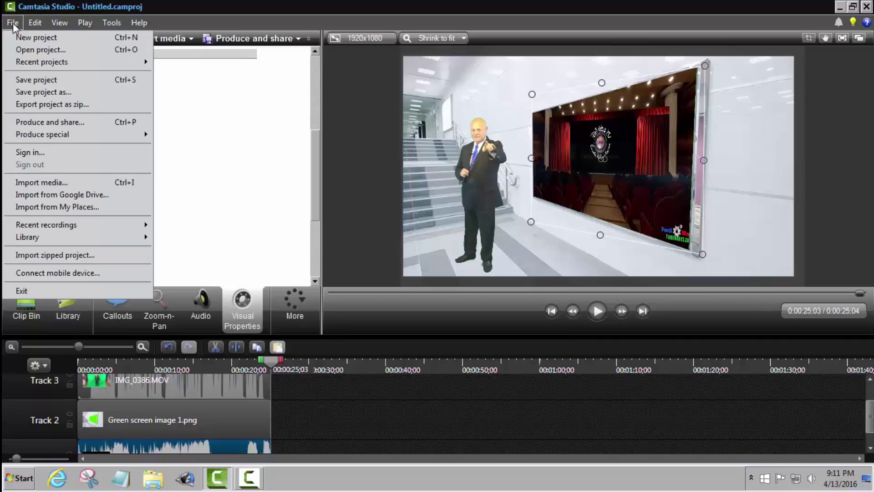
click(38, 122)
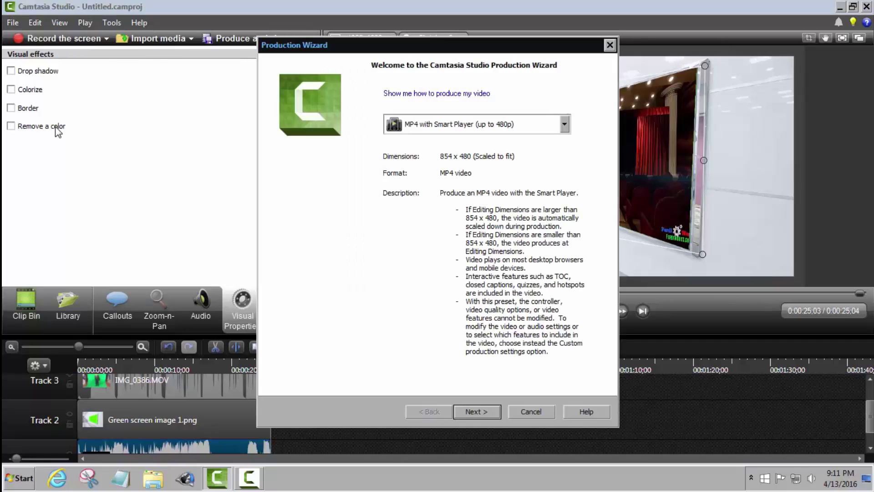
click(439, 126)
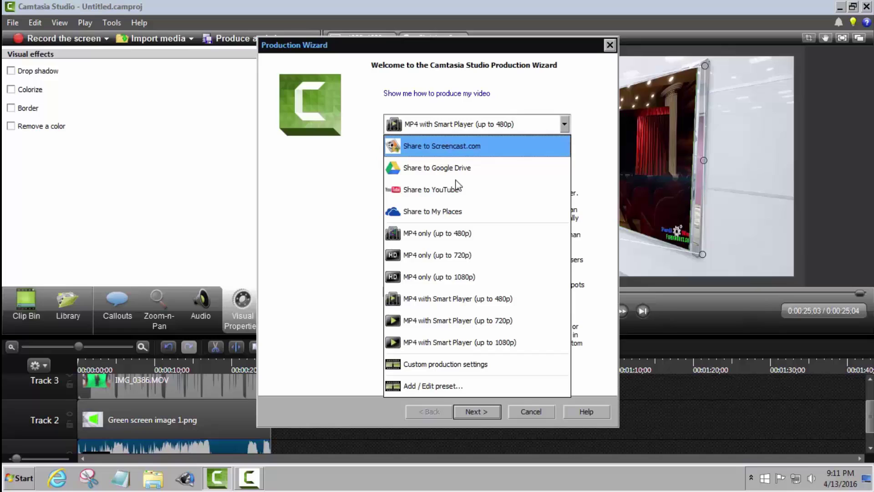
click(466, 286)
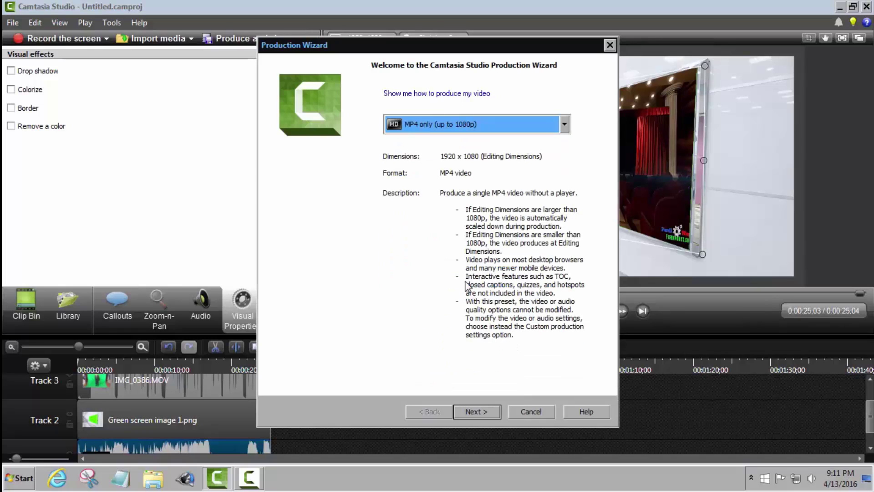
click(473, 411)
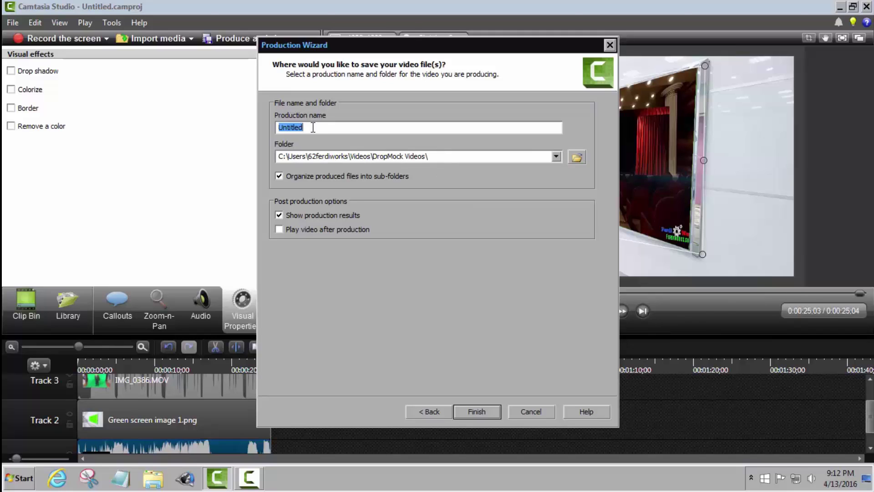
text(DJ Willie Test)
- Cancel the Production Wizard to return to the 0:00:25;04 composite in the editor
click(518, 413)
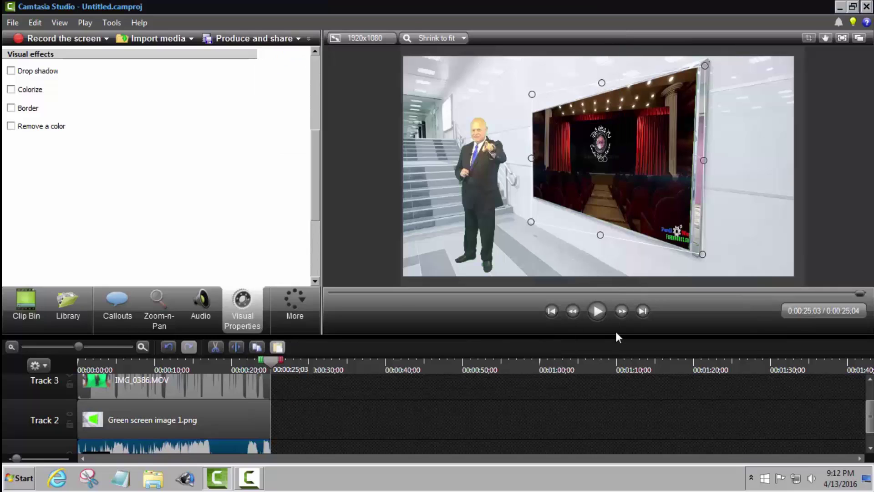